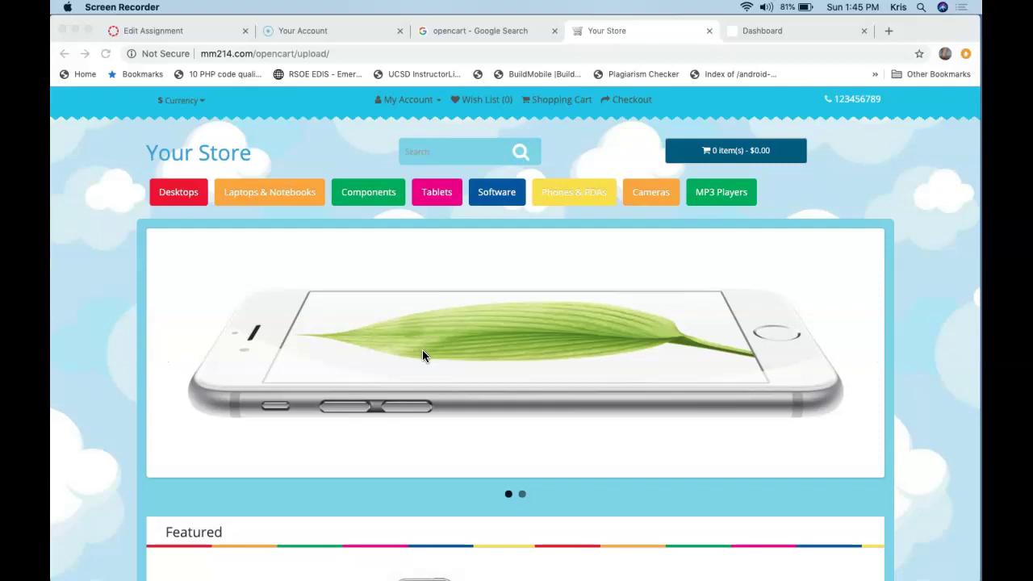
# Step: Examine the storefront home page from the category menu and slideshow through the featured products and brand carousel to the footer
pyautogui.scroll(-1, 423, 354)
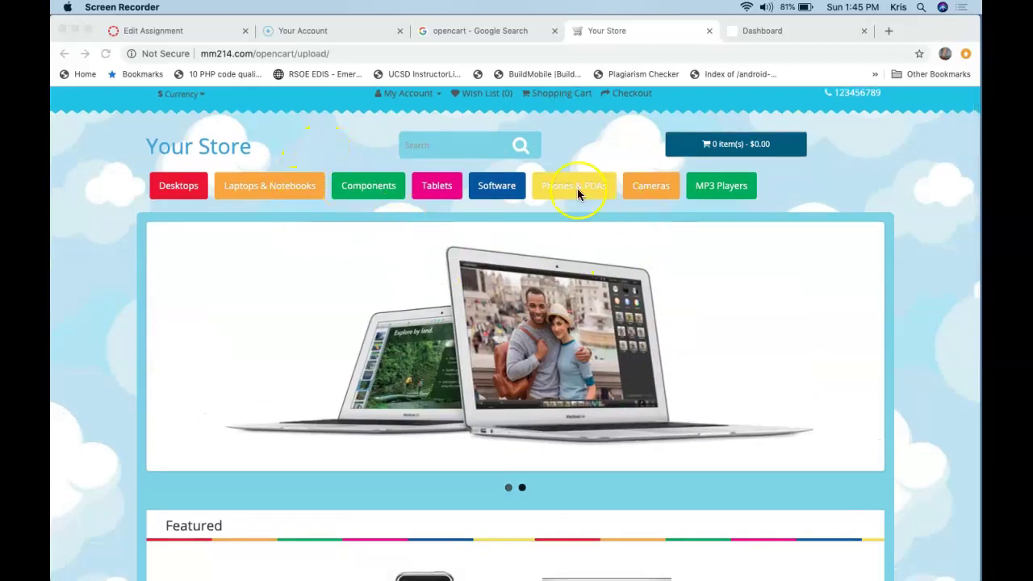
pyautogui.scroll(-10, 577, 190)
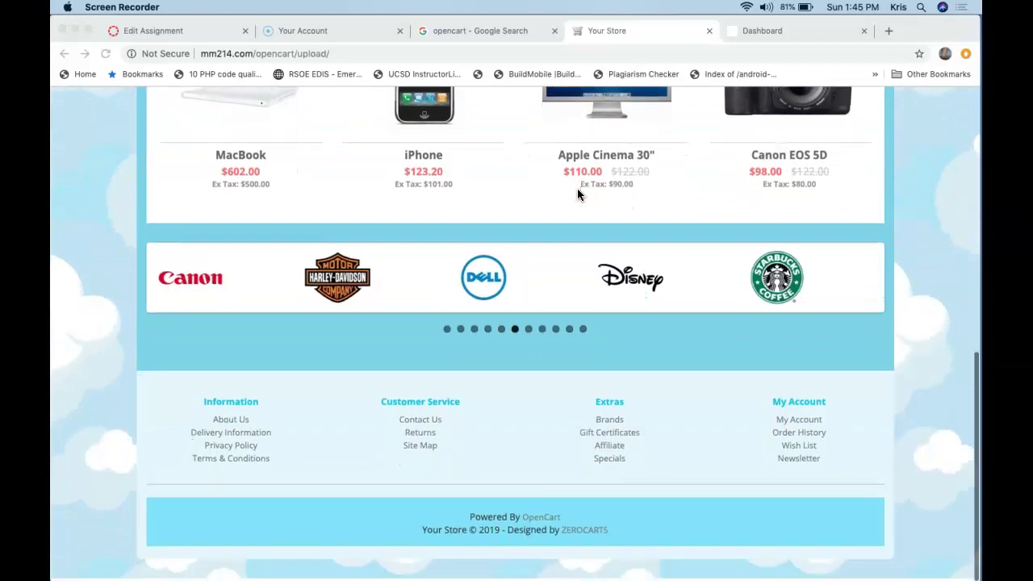
pyautogui.scroll(10, 576, 193)
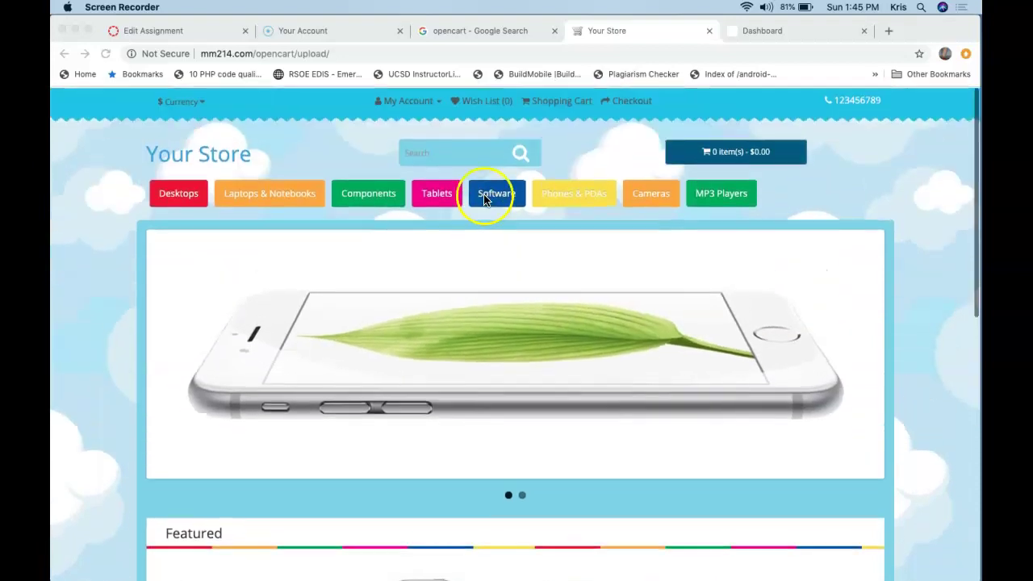
pyautogui.scroll(-4, 429, 369)
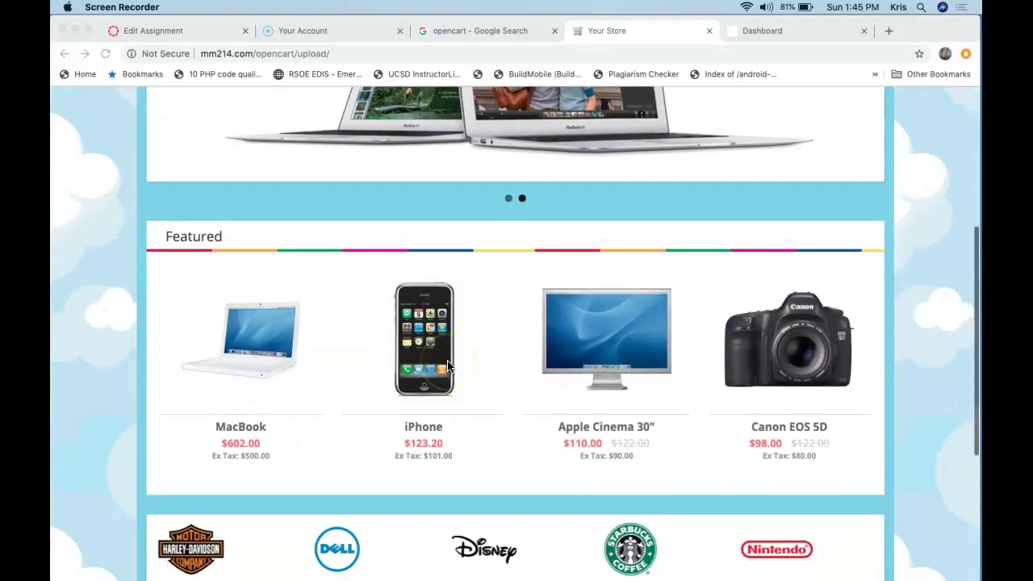
pyautogui.scroll(-2, 447, 360)
pyautogui.scroll(-1, 535, 492)
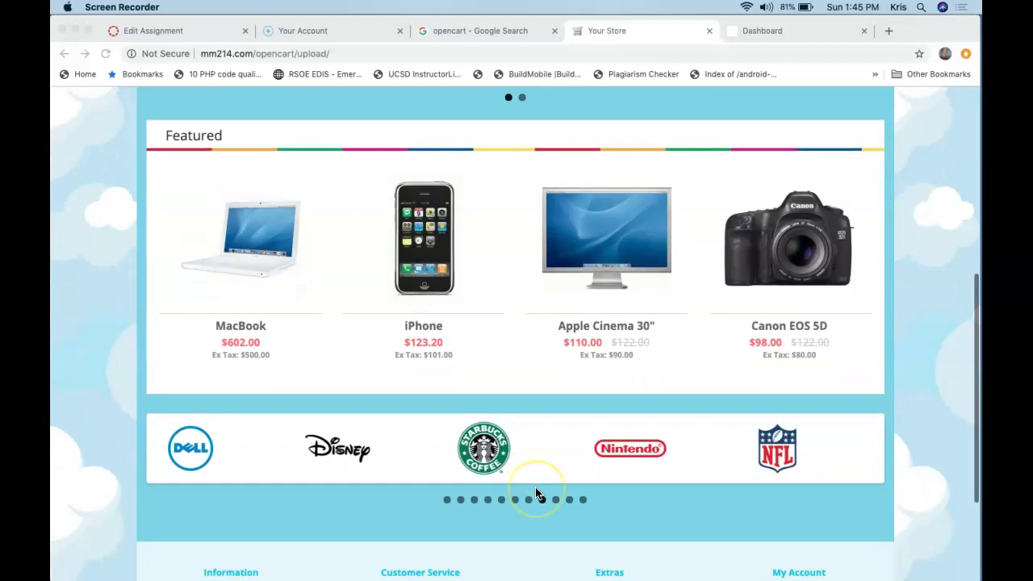
pyautogui.scroll(-1, 537, 493)
pyautogui.scroll(-2, 560, 530)
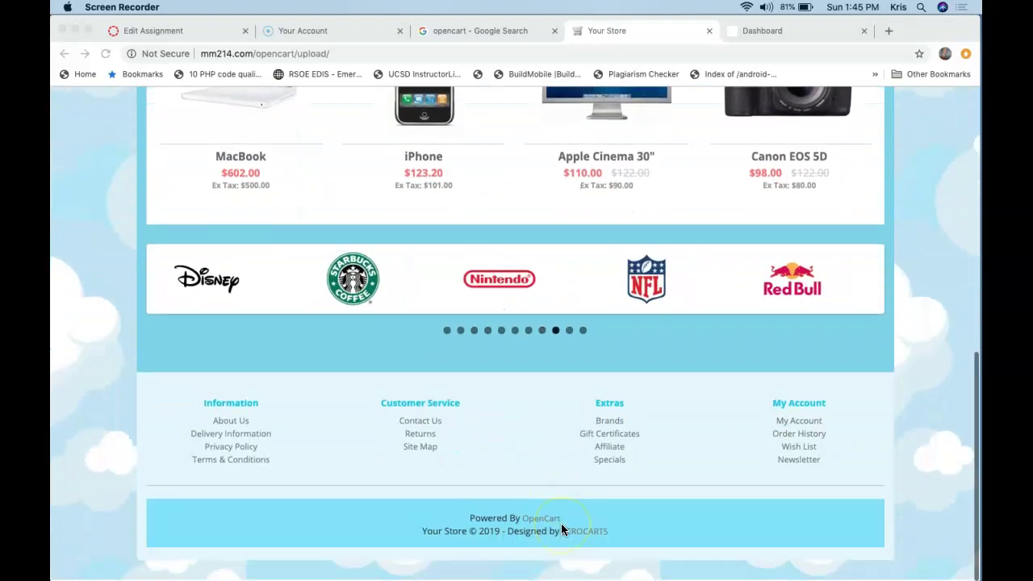
pyautogui.scroll(8, 538, 433)
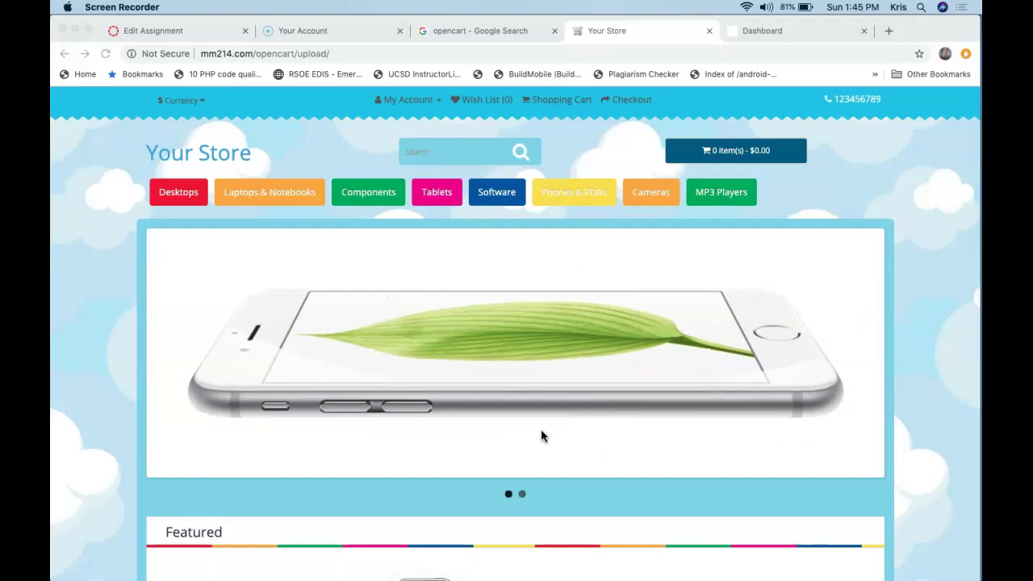
# Step: Switch from the storefront to the OpenCart admin dashboard and open the Extensions list page
pyautogui.click(541, 58)
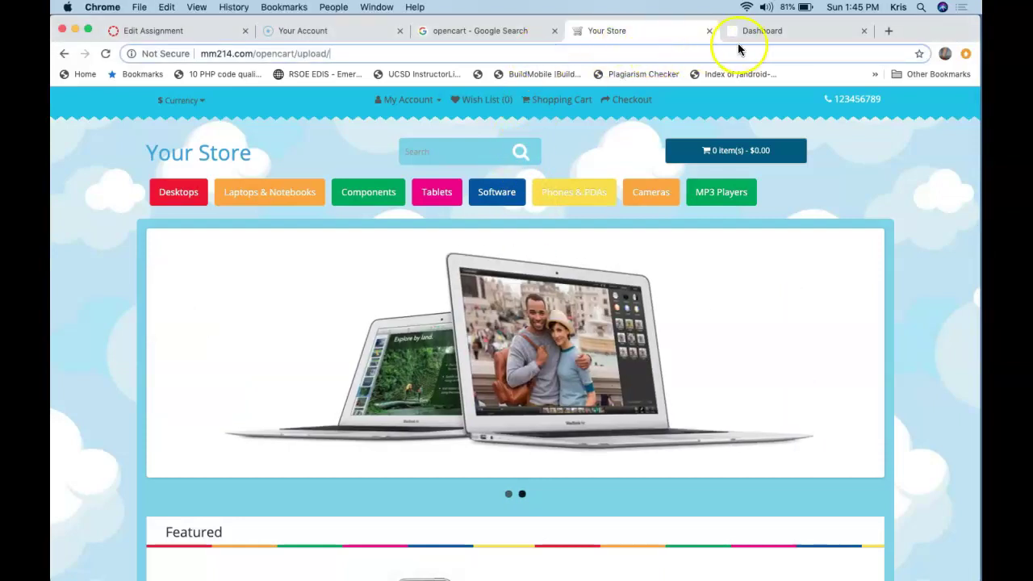
pyautogui.click(762, 33)
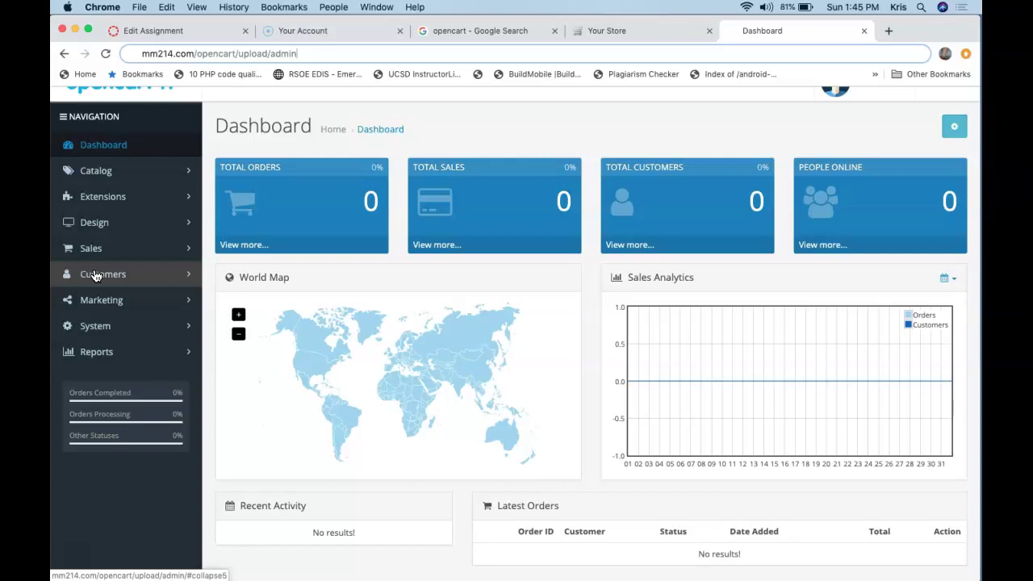
pyautogui.click(109, 200)
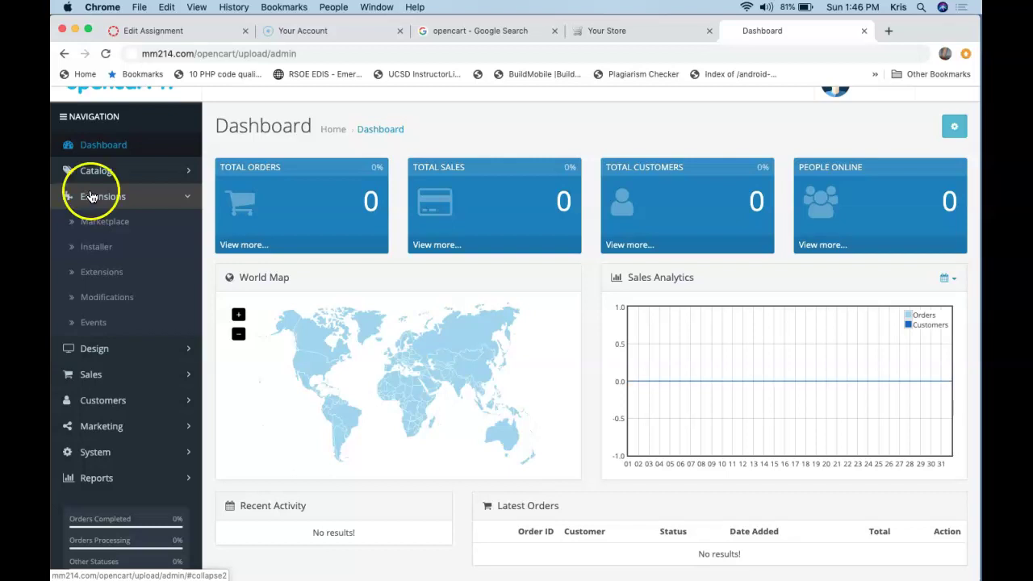
pyautogui.click(95, 227)
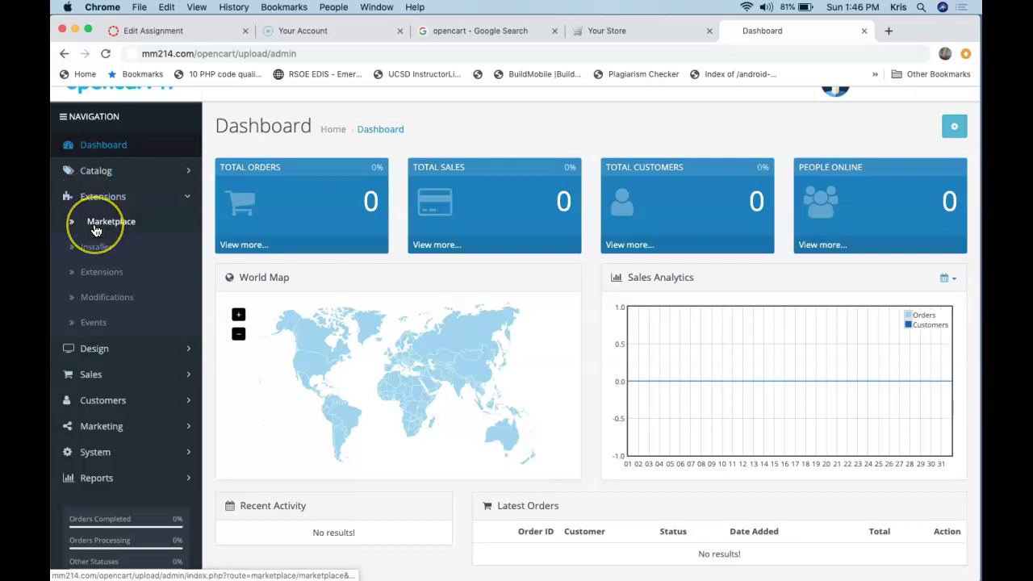
pyautogui.click(94, 274)
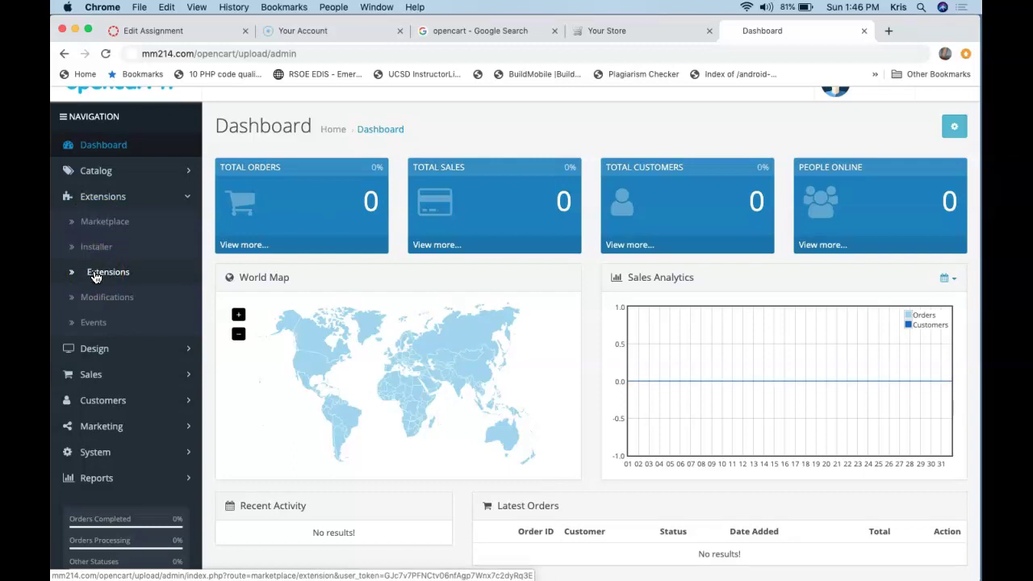
pyautogui.click(95, 274)
pyautogui.click(98, 300)
pyautogui.click(100, 273)
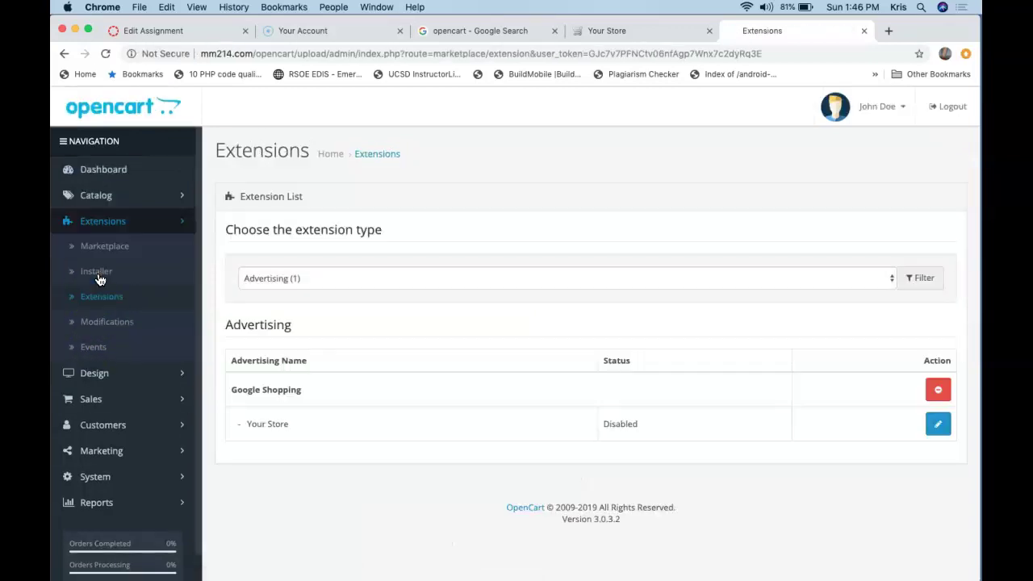
# Step: Filter the extension list to Modules and open the Home Page module under Carousel for editing
pyautogui.click(262, 278)
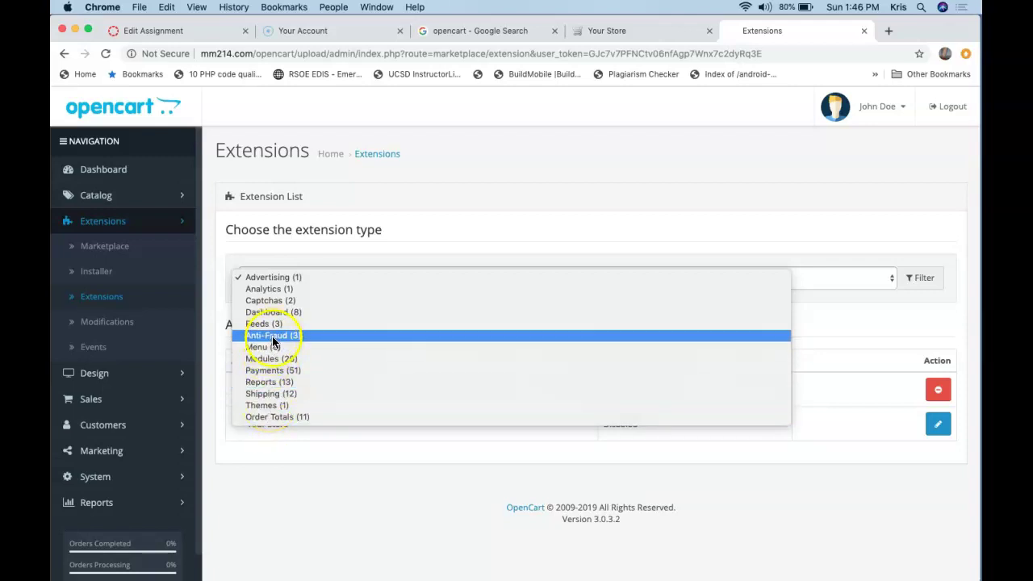
pyautogui.click(273, 363)
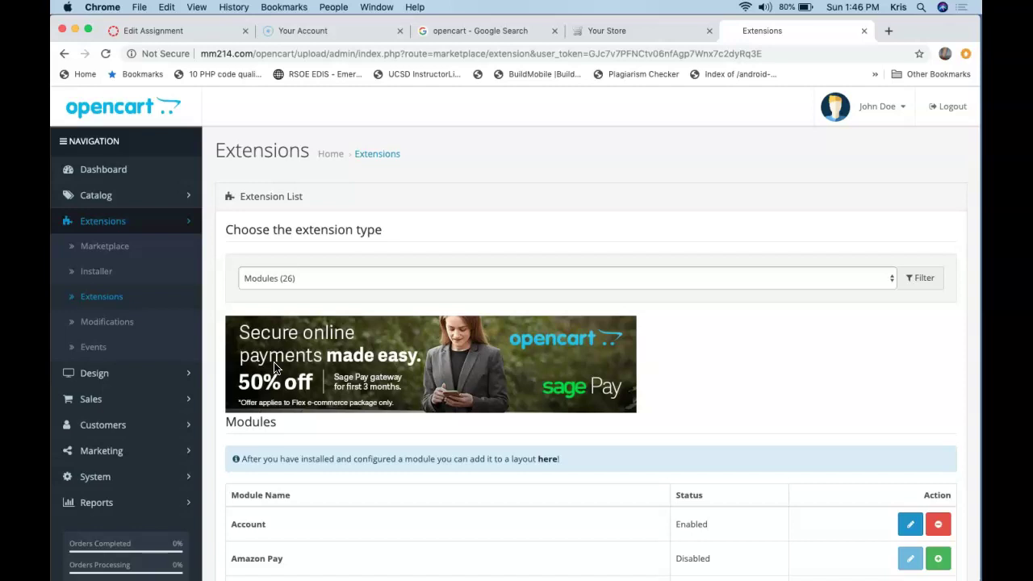
pyautogui.scroll(-5, 322, 355)
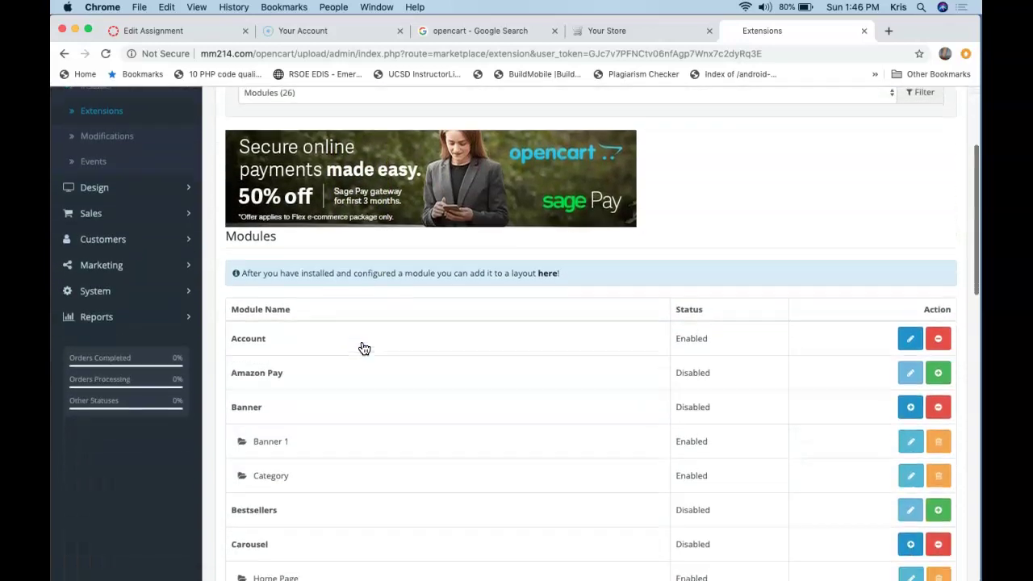
pyautogui.scroll(-3, 363, 347)
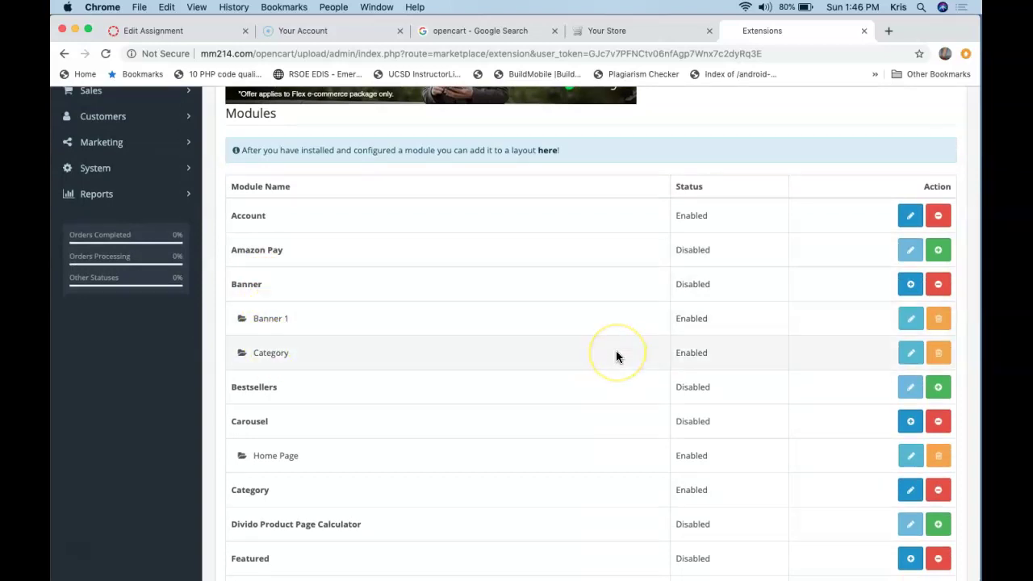
pyautogui.scroll(-3, 615, 353)
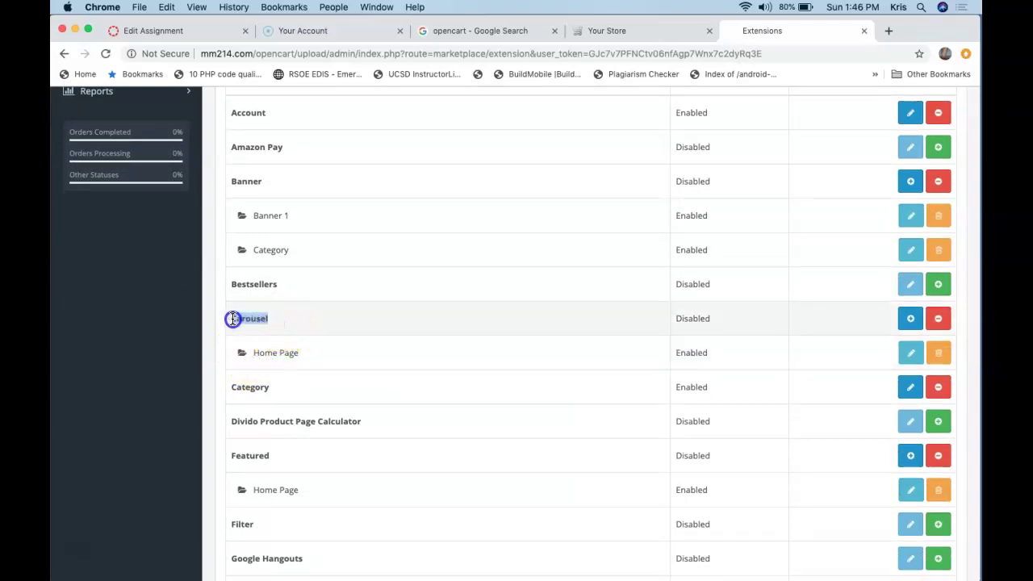
pyautogui.click(272, 352)
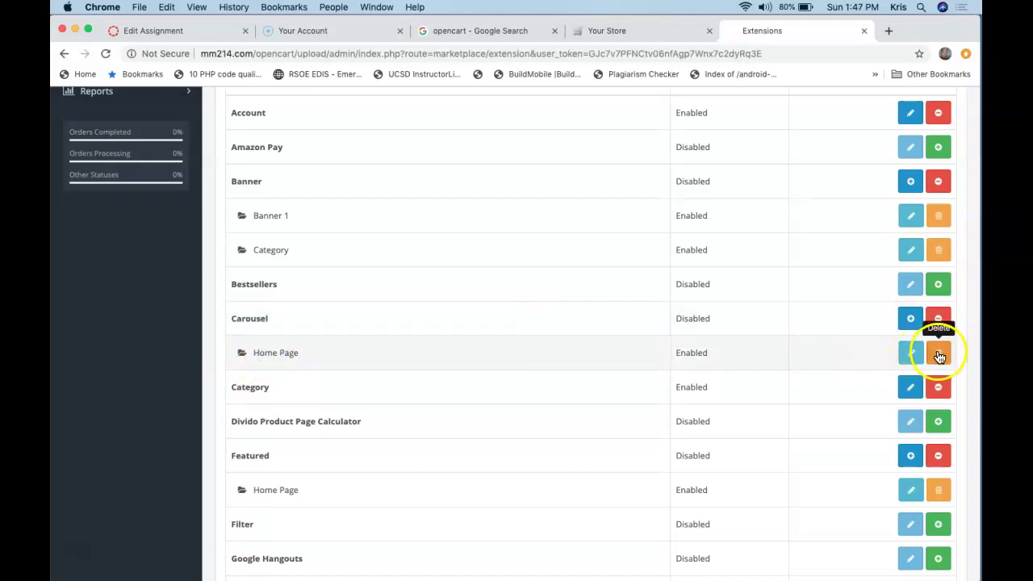
pyautogui.click(910, 355)
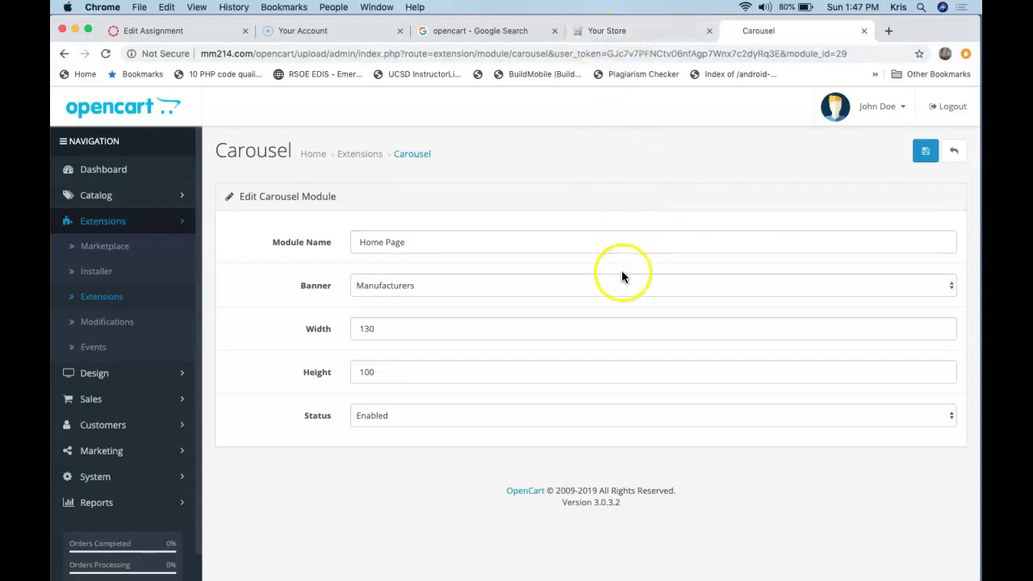
# Step: Review the Carousel module's width and height fields and compare them with the brand logo carousel on the storefront home page
pyautogui.click(351, 332)
pyautogui.doubleClick(357, 374)
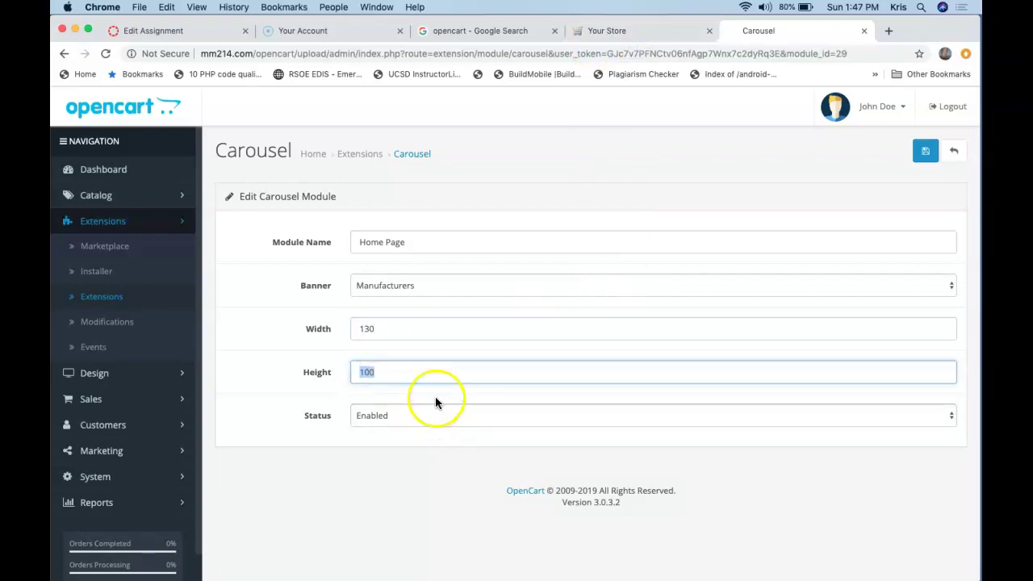
pyautogui.click(626, 30)
pyautogui.scroll(-3, 636, 313)
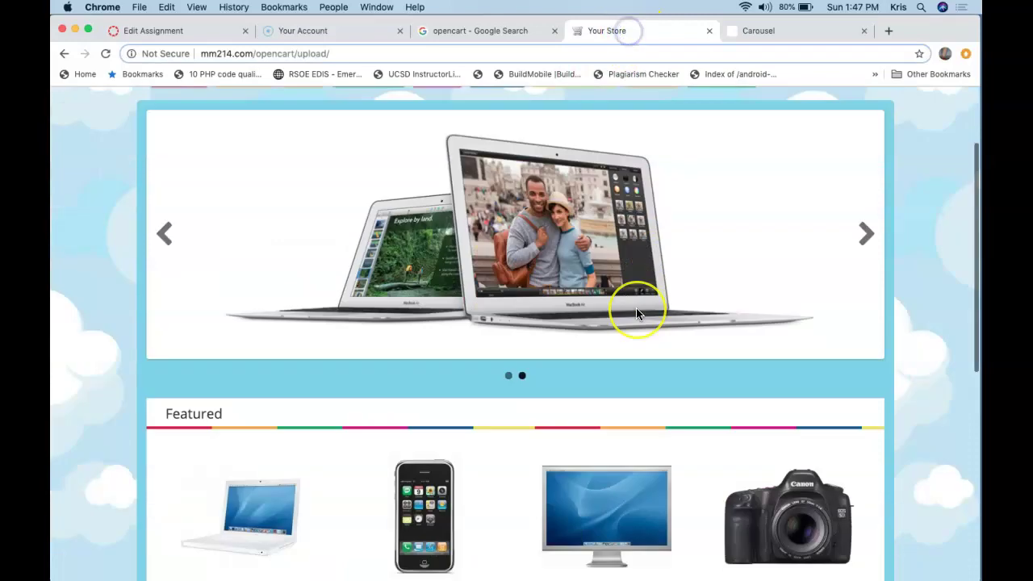
pyautogui.scroll(-5, 636, 313)
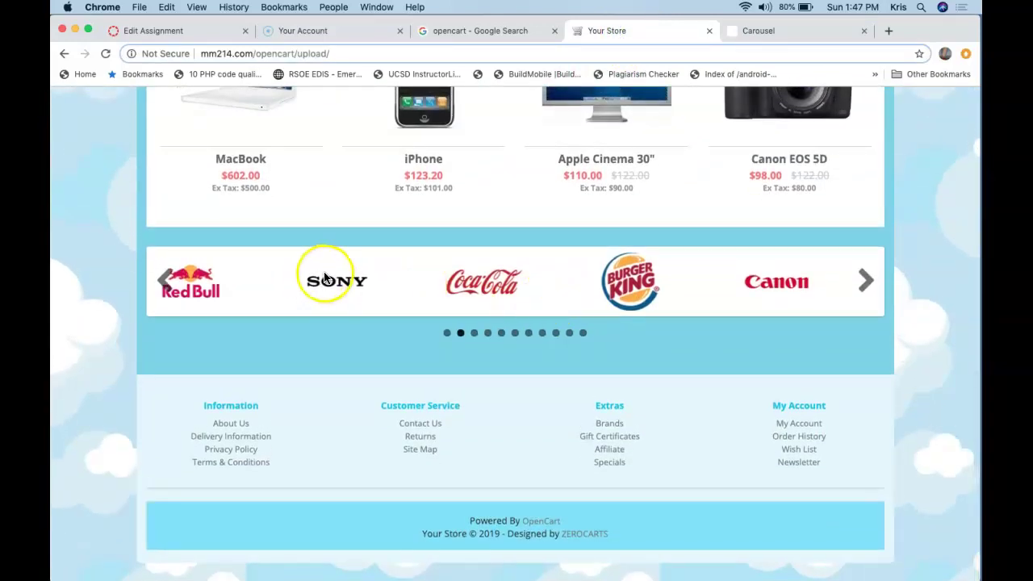
pyautogui.rightClick(325, 279)
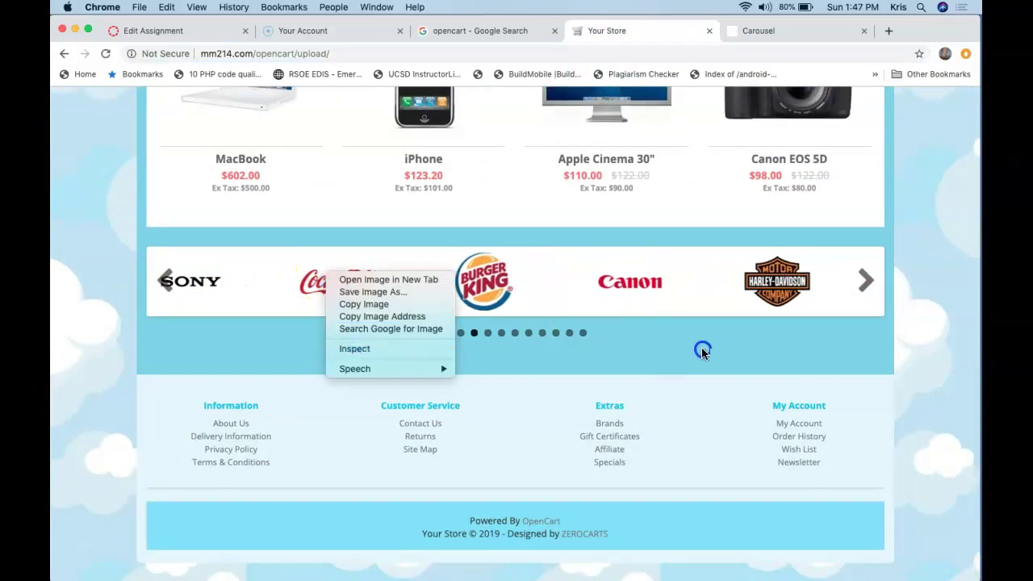
pyautogui.click(747, 342)
pyautogui.scroll(4, 755, 343)
pyautogui.scroll(4, 753, 338)
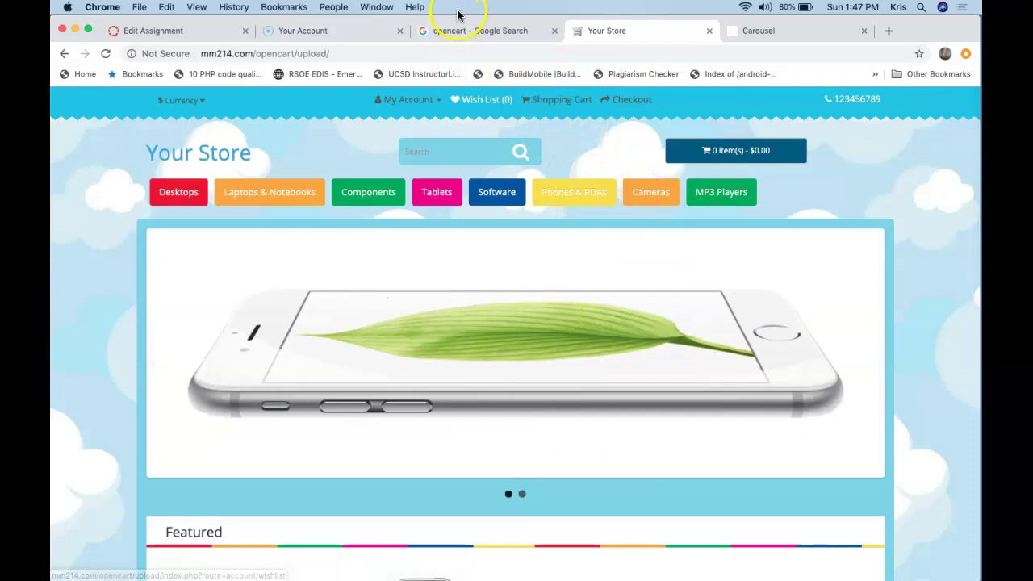
pyautogui.click(346, 32)
pyautogui.click(427, 30)
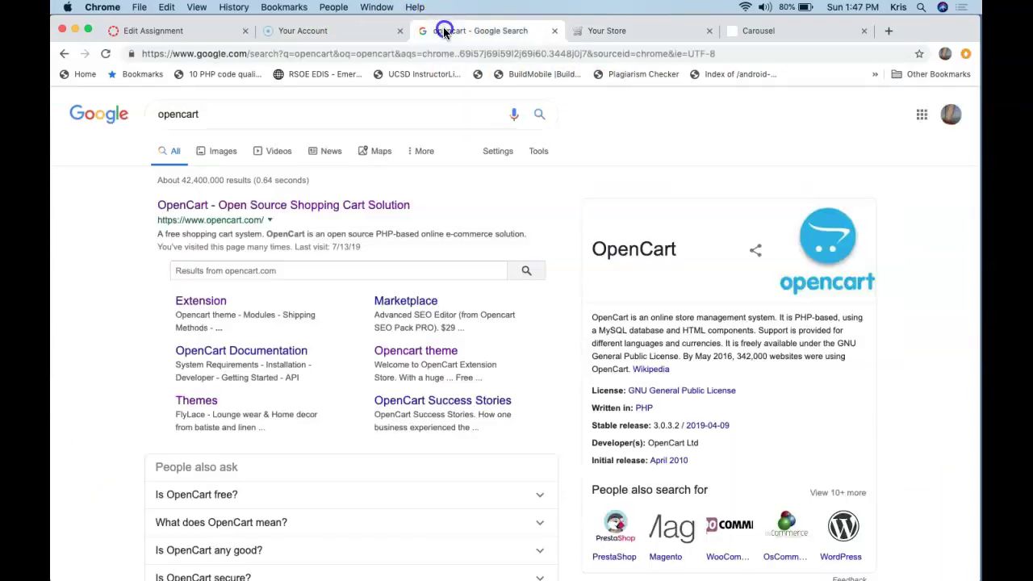
pyautogui.click(654, 34)
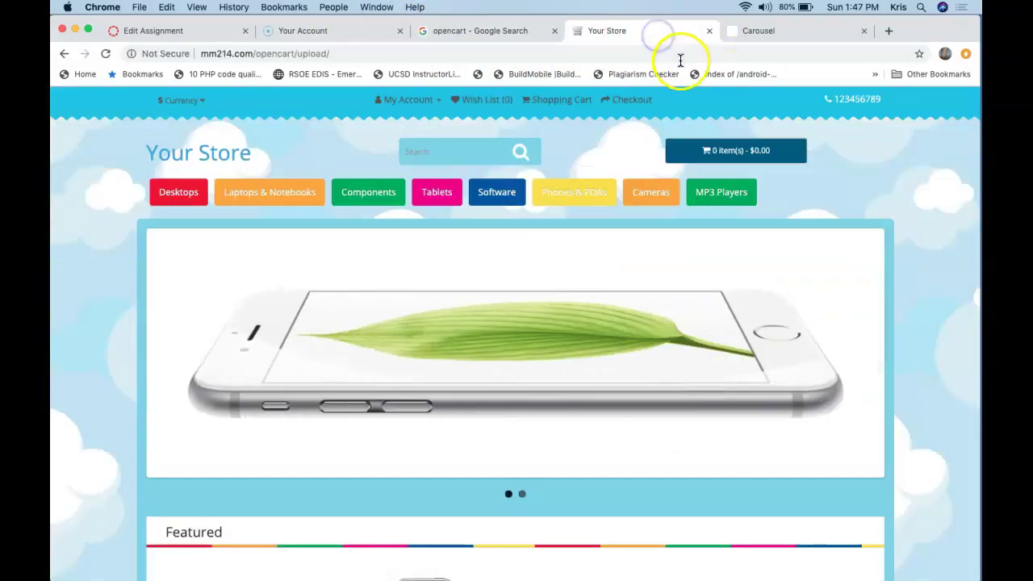
# Step: Return from the Carousel module settings to the module list and open the Home Page module under Featured for editing
pyautogui.click(729, 39)
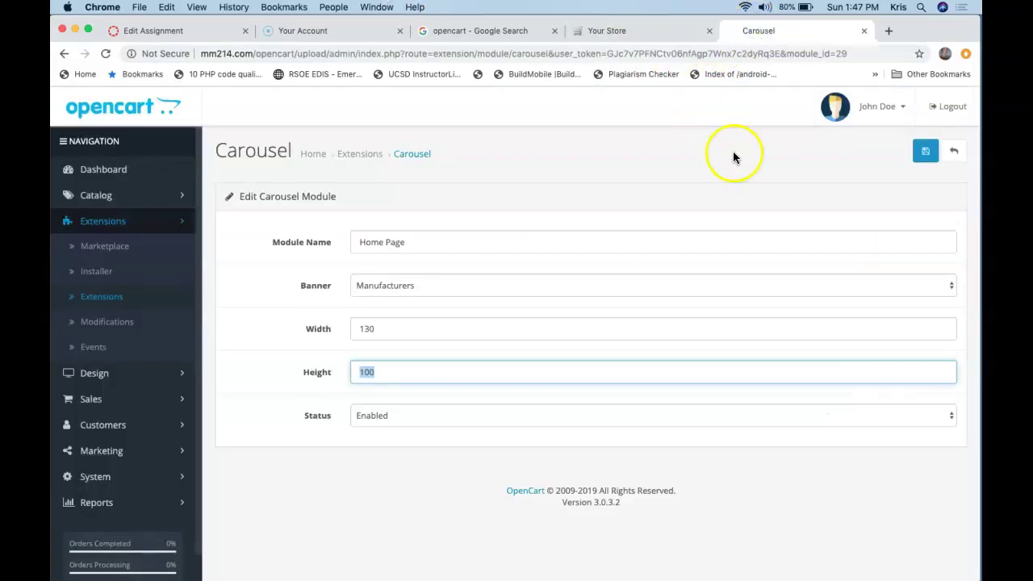
pyautogui.click(366, 154)
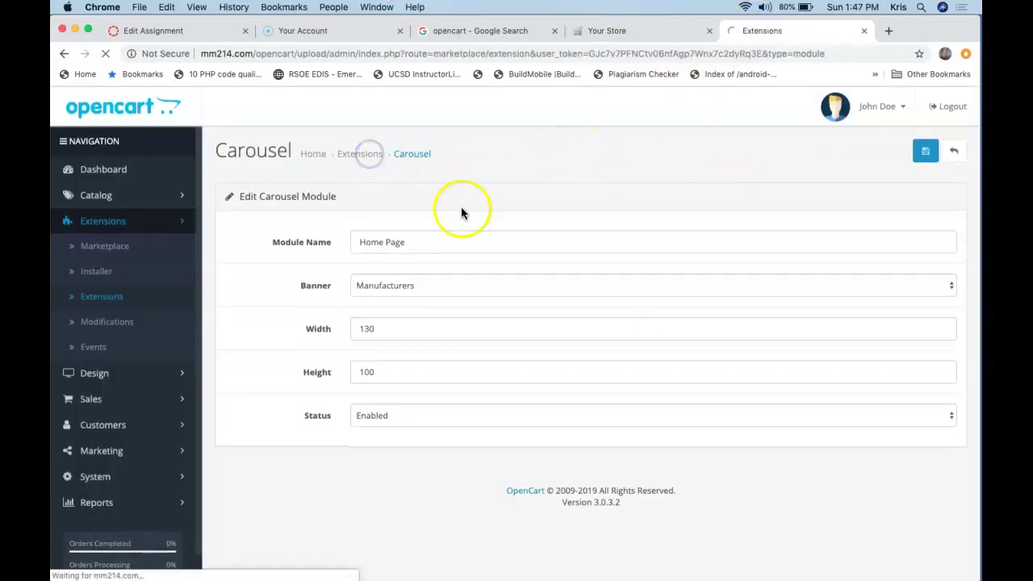
pyautogui.scroll(-1, 472, 222)
pyautogui.scroll(-6, 495, 314)
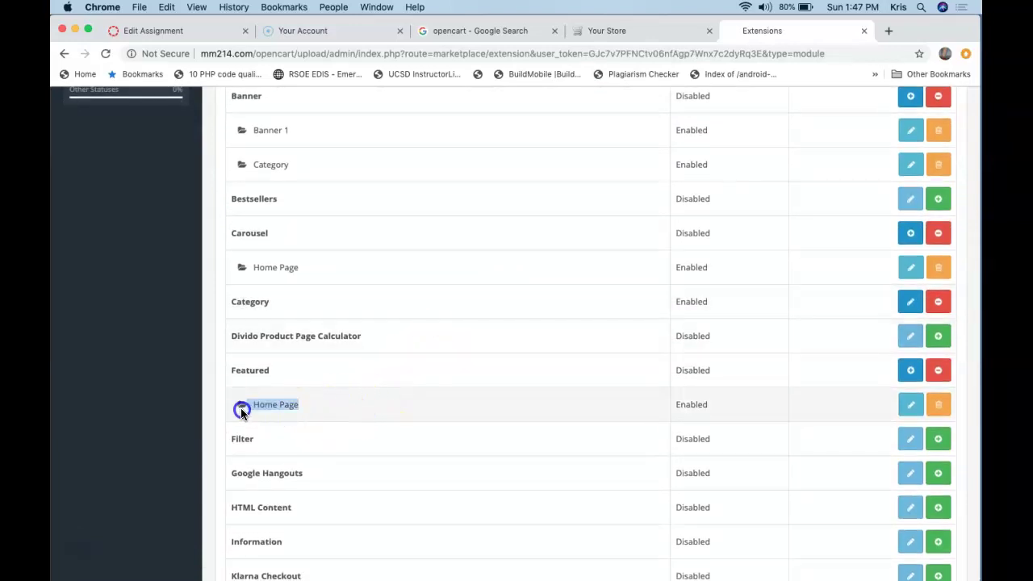
pyautogui.moveTo(230, 403); pyautogui.dragTo(230, 405)
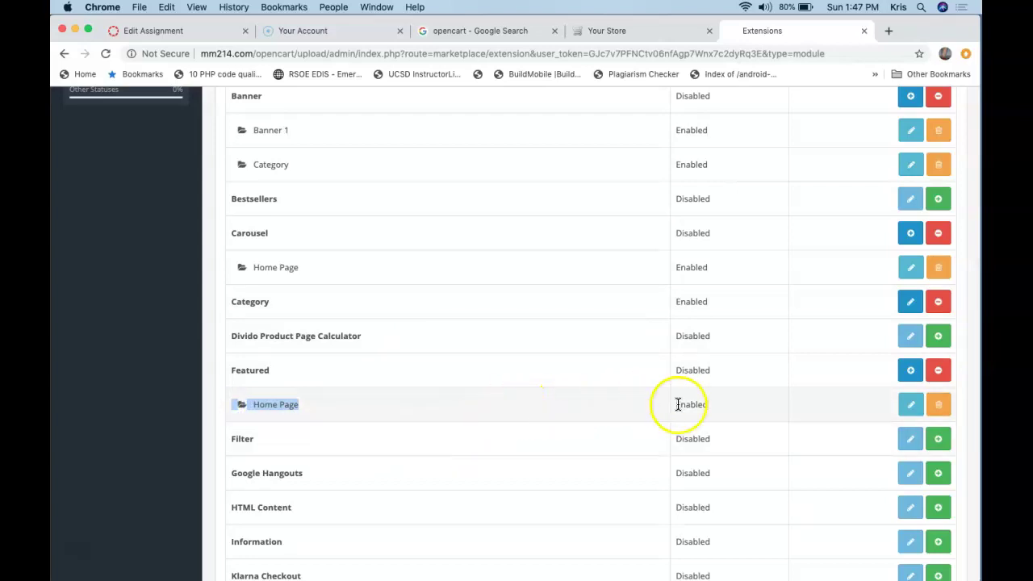
pyautogui.click(914, 410)
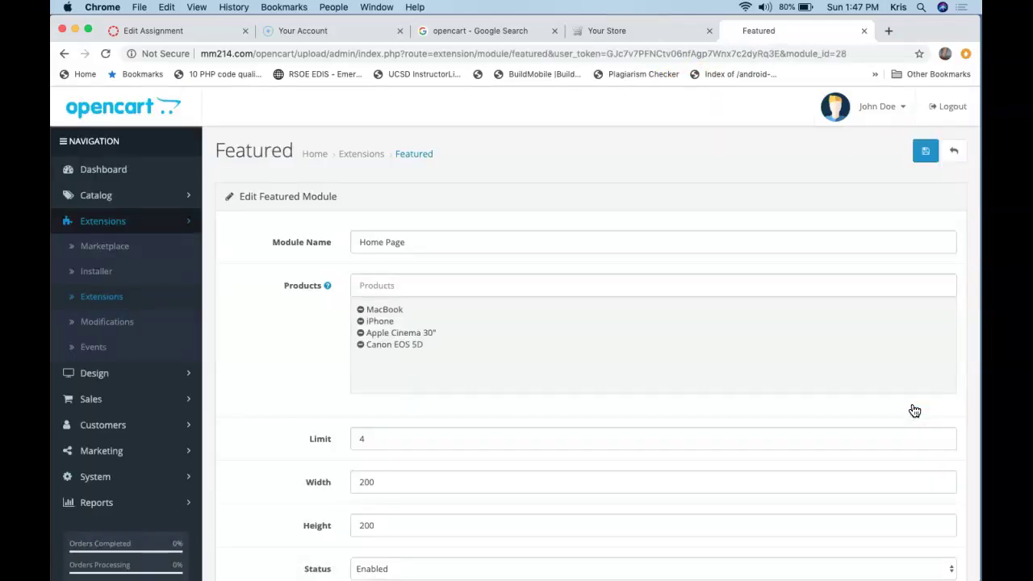
# Step: Review the Featured module's products and settings and compare them with the Featured section on the storefront home page
pyautogui.scroll(-1, 823, 364)
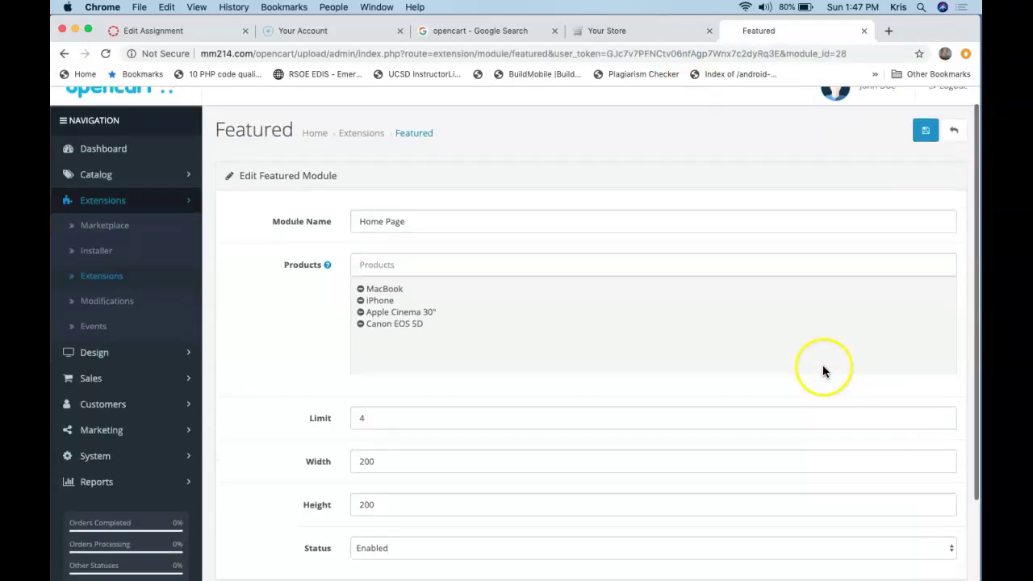
pyautogui.click(603, 30)
pyautogui.scroll(-5, 503, 312)
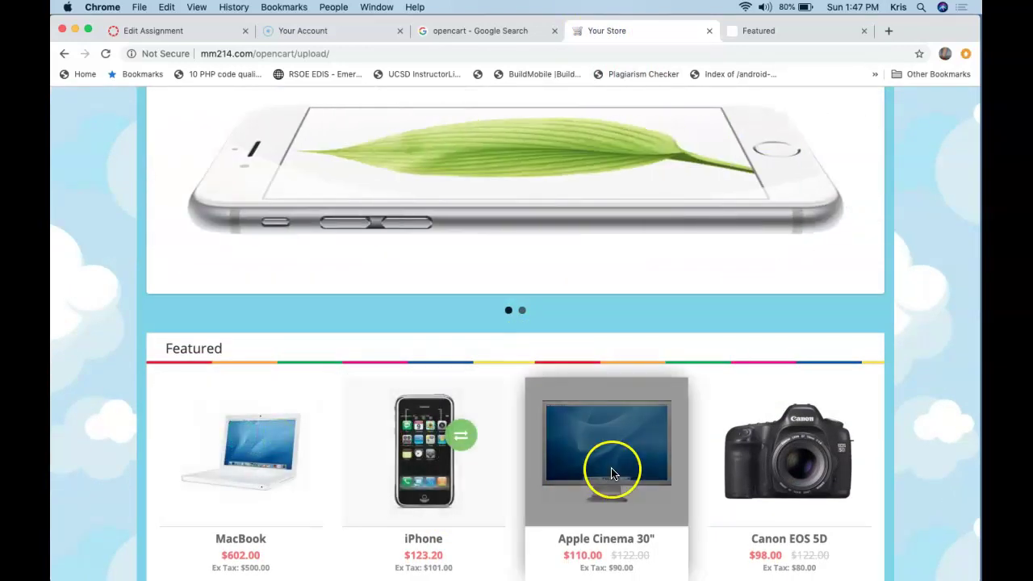
pyautogui.scroll(-2, 607, 473)
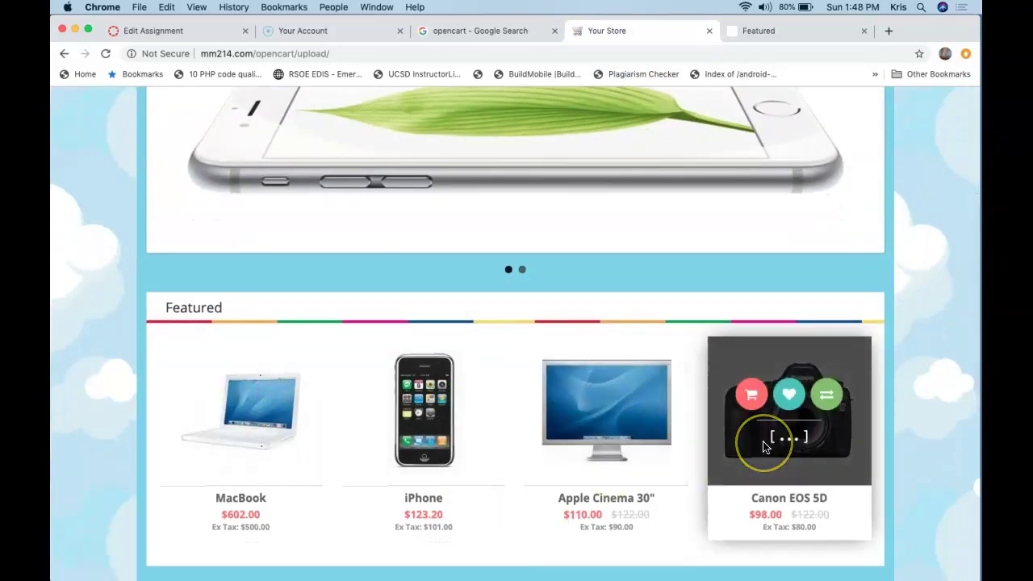
# Step: Add HP LP3065 to the Featured module's product list in the admin, and remove it from the list again
pyautogui.click(760, 34)
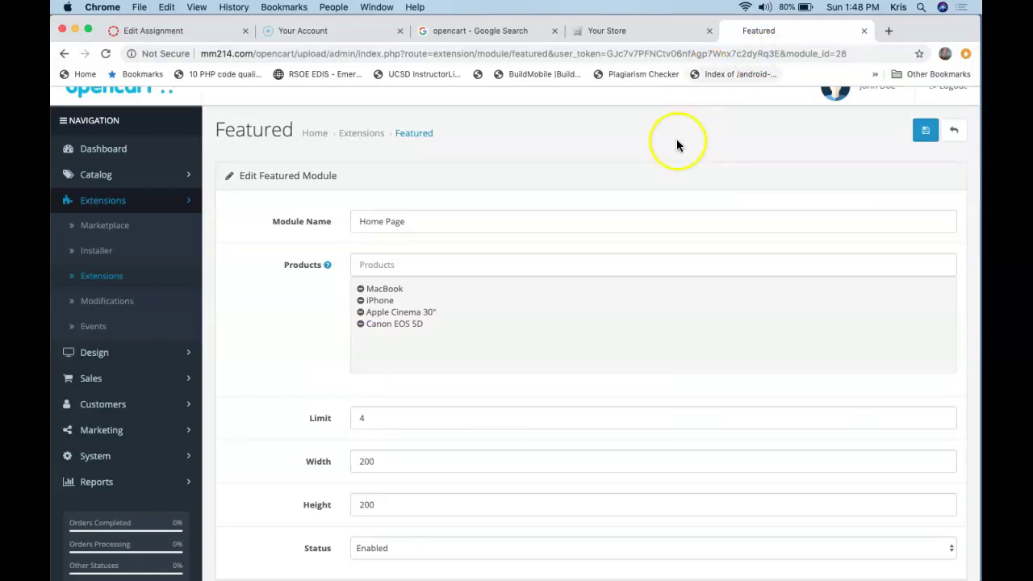
pyautogui.moveTo(488, 327); pyautogui.dragTo(364, 288)
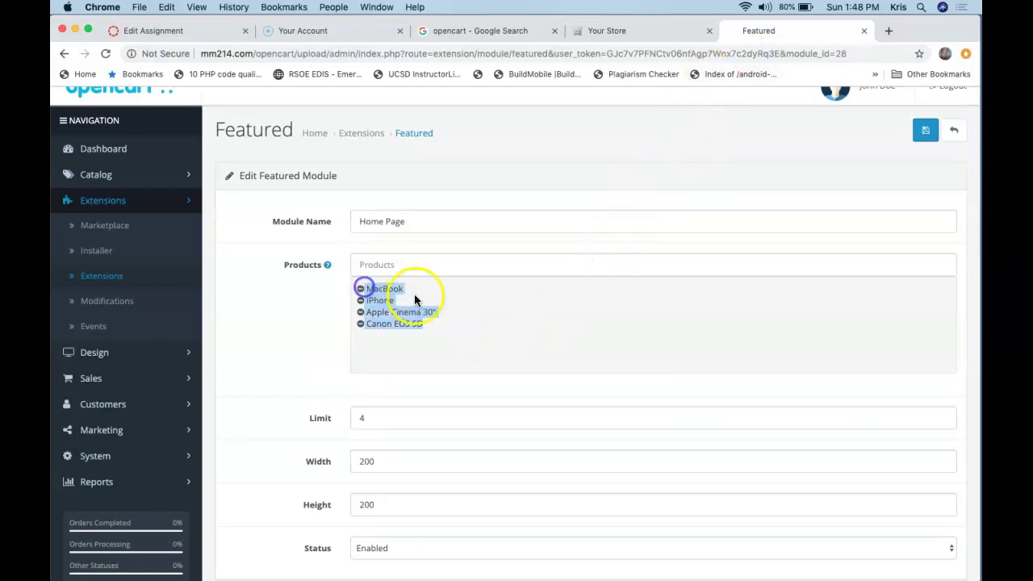
pyautogui.click(450, 265)
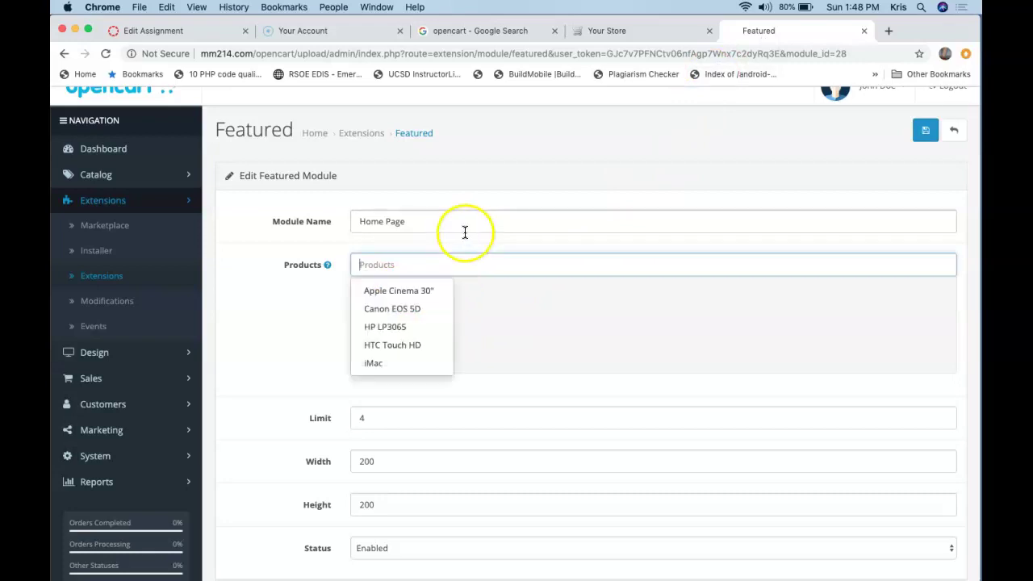
pyautogui.write('a')
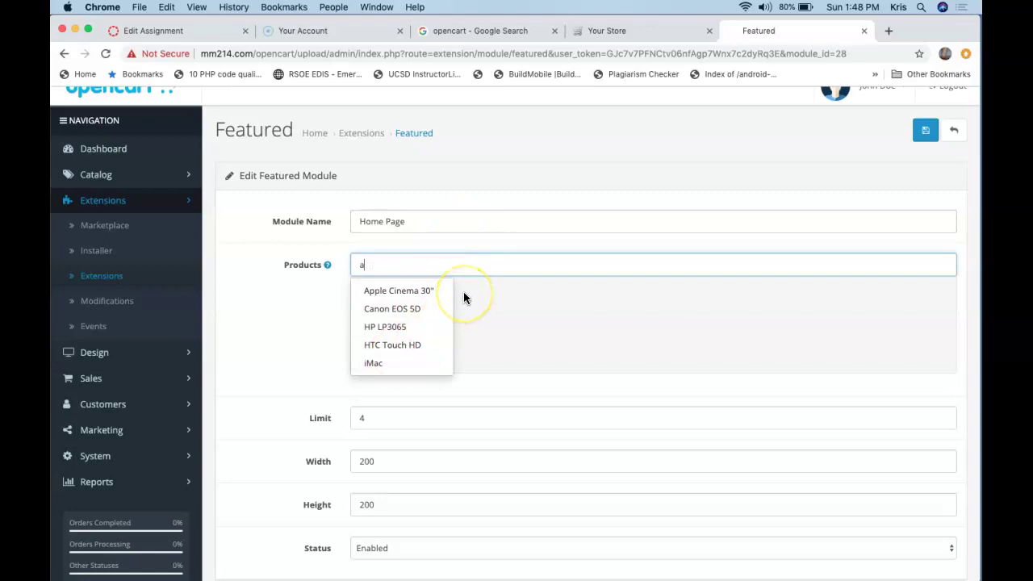
pyautogui.press('BackSpace')
pyautogui.click(410, 329)
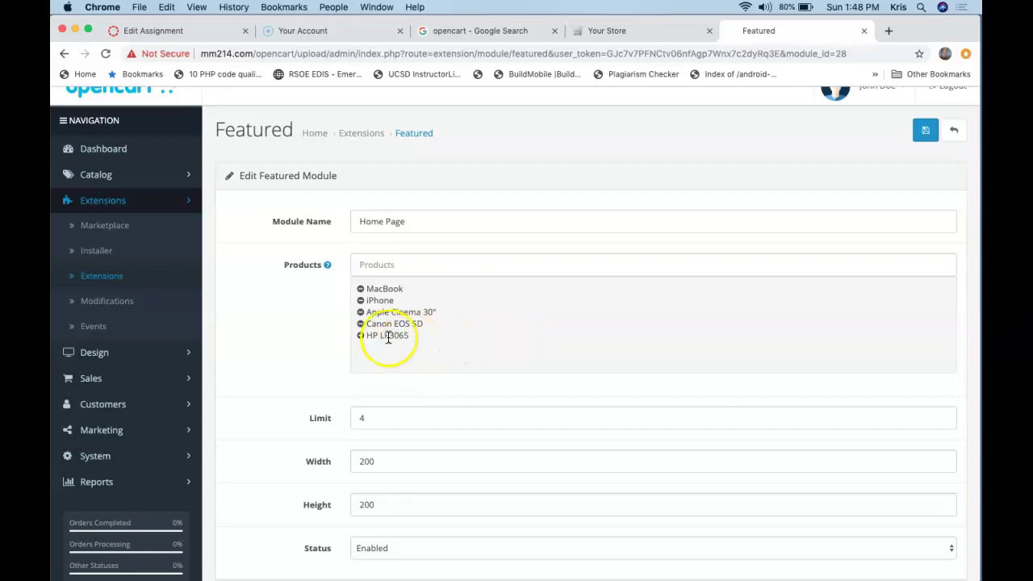
pyautogui.click(360, 336)
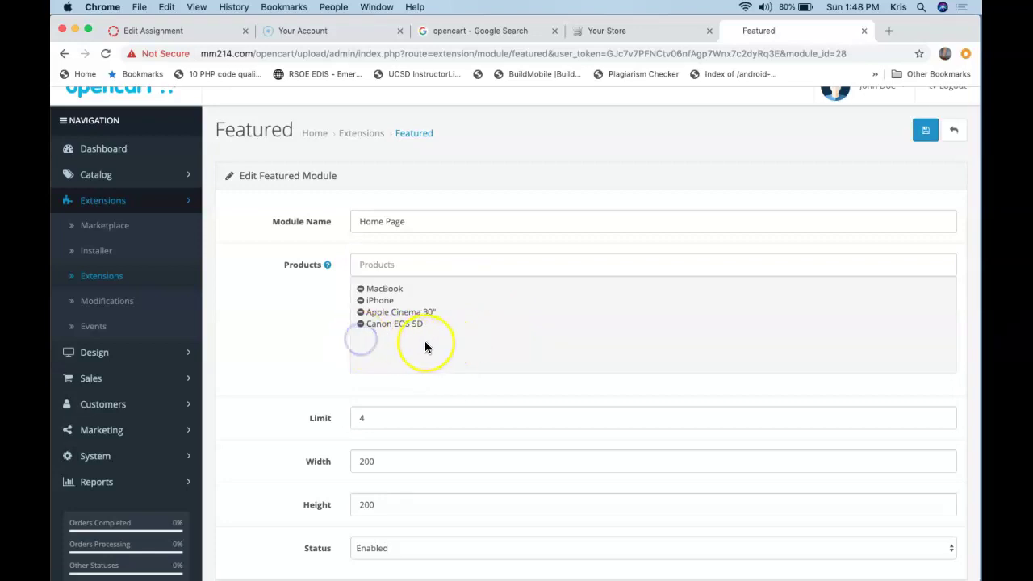
# Step: Examine the Featured module's limit, width and height fields and compare them with the Featured section on the storefront home page
pyautogui.scroll(-2, 426, 345)
pyautogui.scroll(-1, 426, 347)
pyautogui.moveTo(389, 348); pyautogui.dragTo(347, 345)
pyautogui.click(357, 393)
pyautogui.doubleClick(369, 433)
pyautogui.scroll(1, 388, 468)
pyautogui.scroll(2, 387, 468)
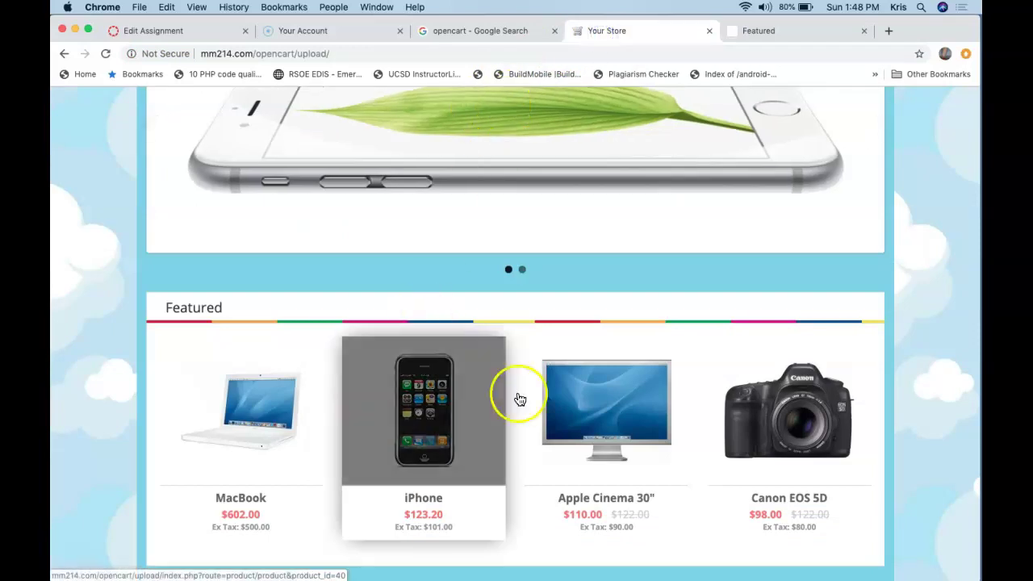
pyautogui.moveTo(766, 428)
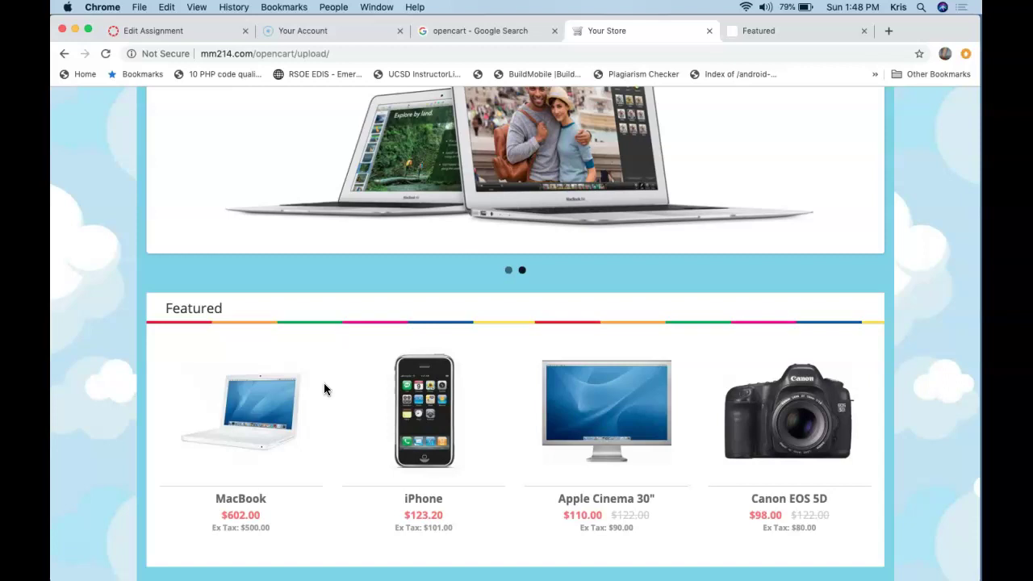
pyautogui.scroll(-5, 324, 387)
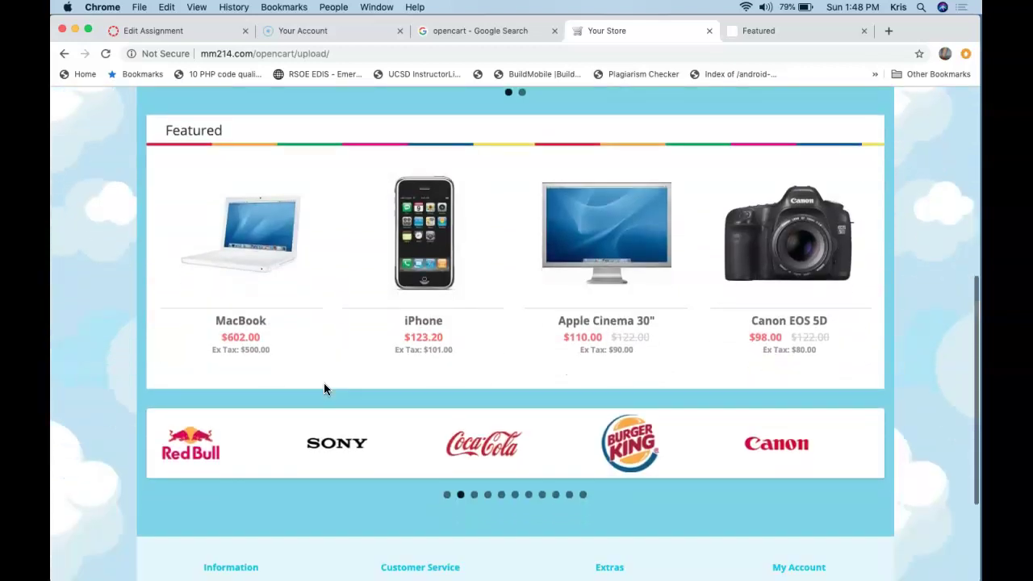
pyautogui.scroll(1, 342, 306)
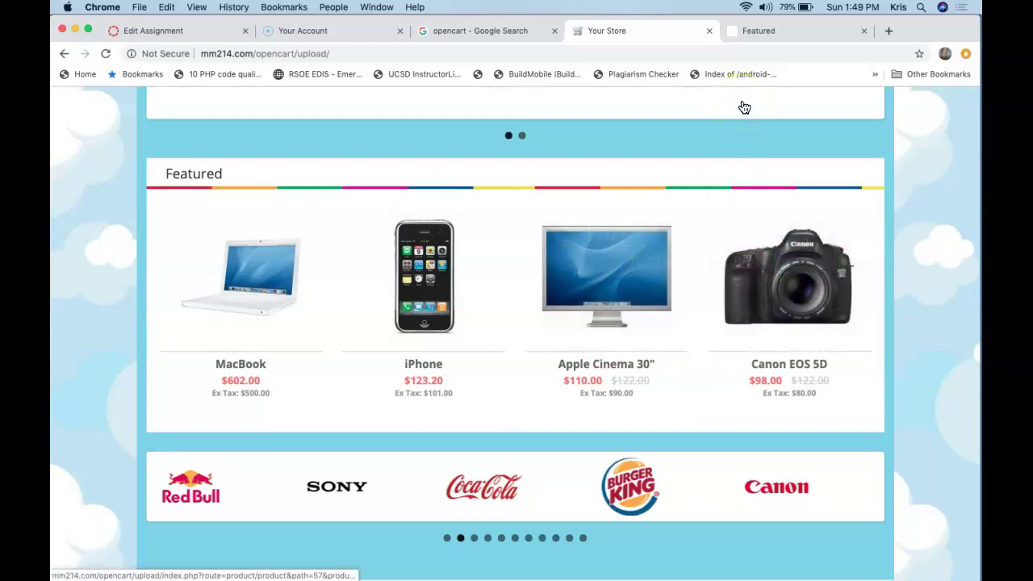
pyautogui.scroll(1, 736, 123)
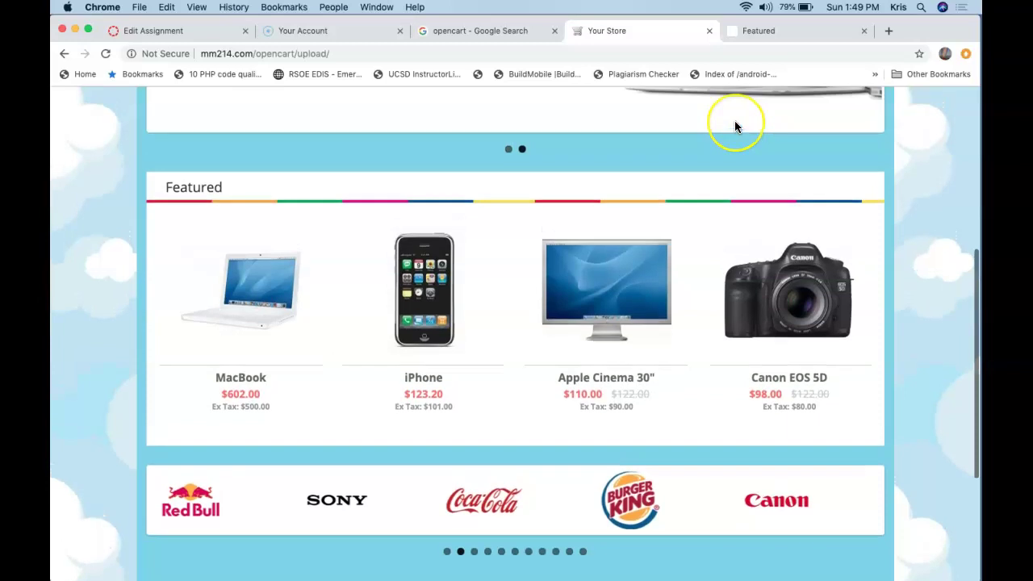
# Step: Return from the Featured module settings to the module list and open the Home Page module under Slideshow for editing
pyautogui.click(757, 32)
pyautogui.click(351, 154)
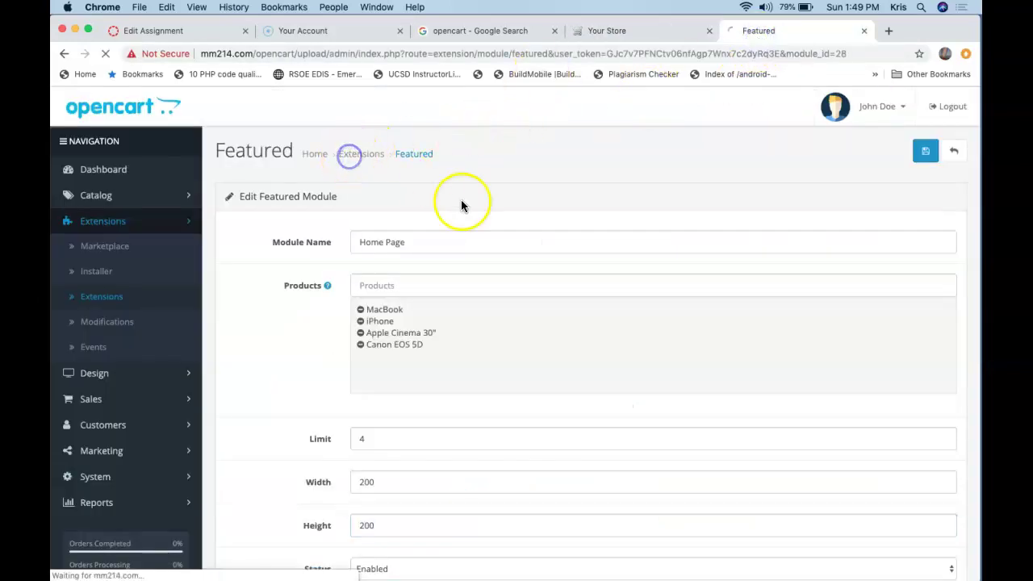
pyautogui.scroll(-7, 454, 258)
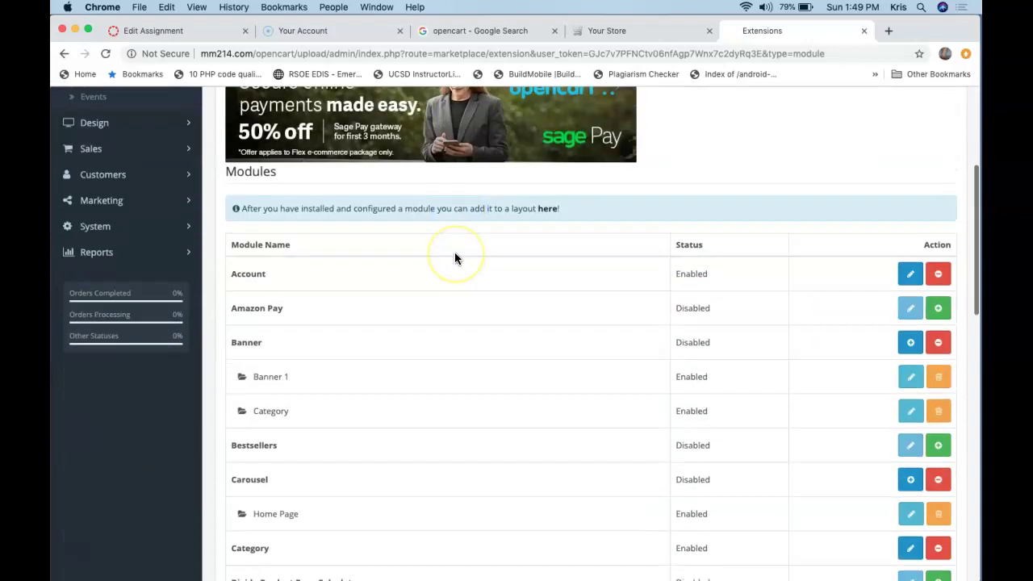
pyautogui.scroll(-7, 454, 258)
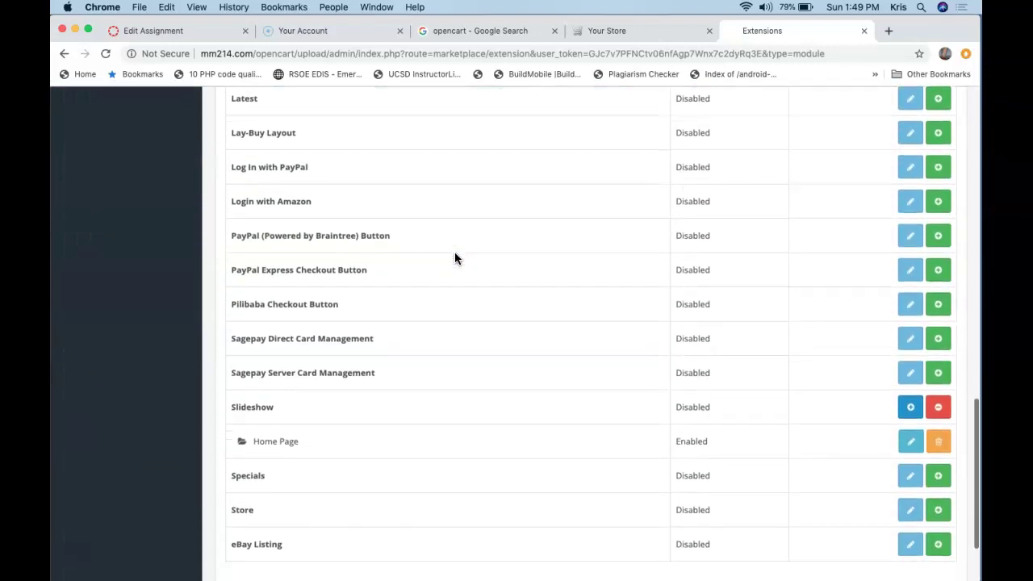
pyautogui.click(293, 412)
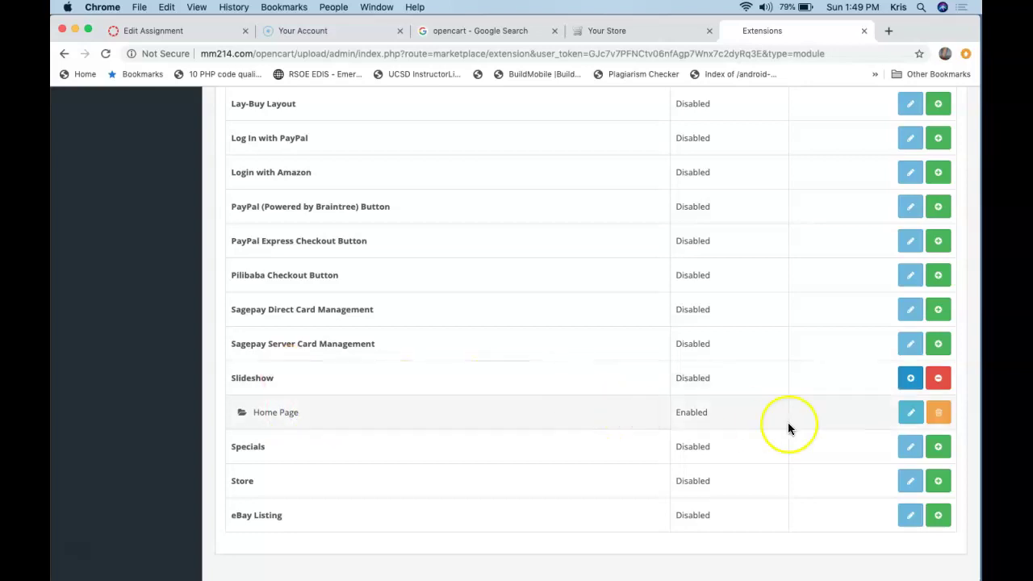
pyautogui.click(907, 414)
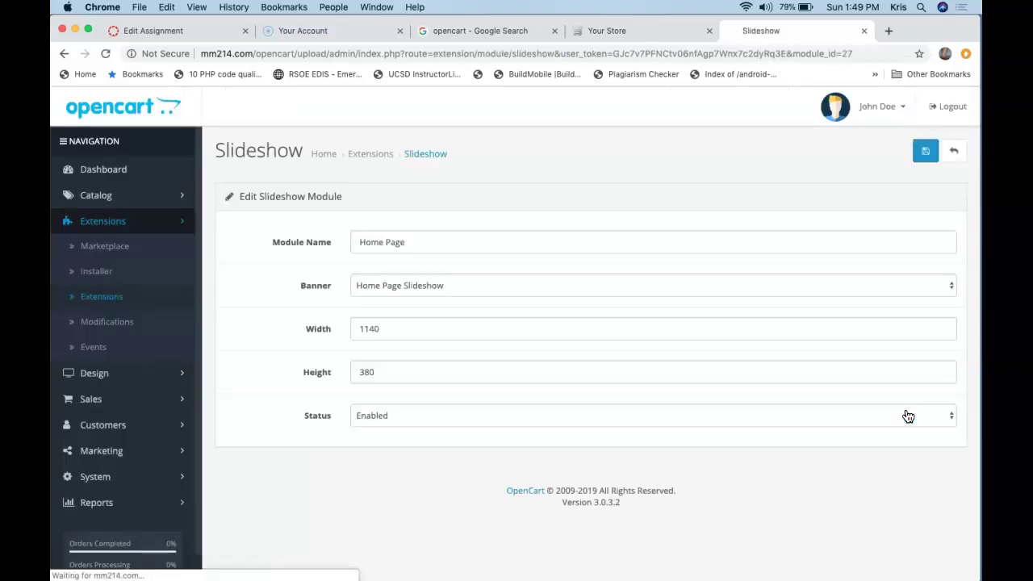
# Step: Check which banners can be chosen for the Slideshow module, keeping Home Page Slideshow selected
pyautogui.click(906, 287)
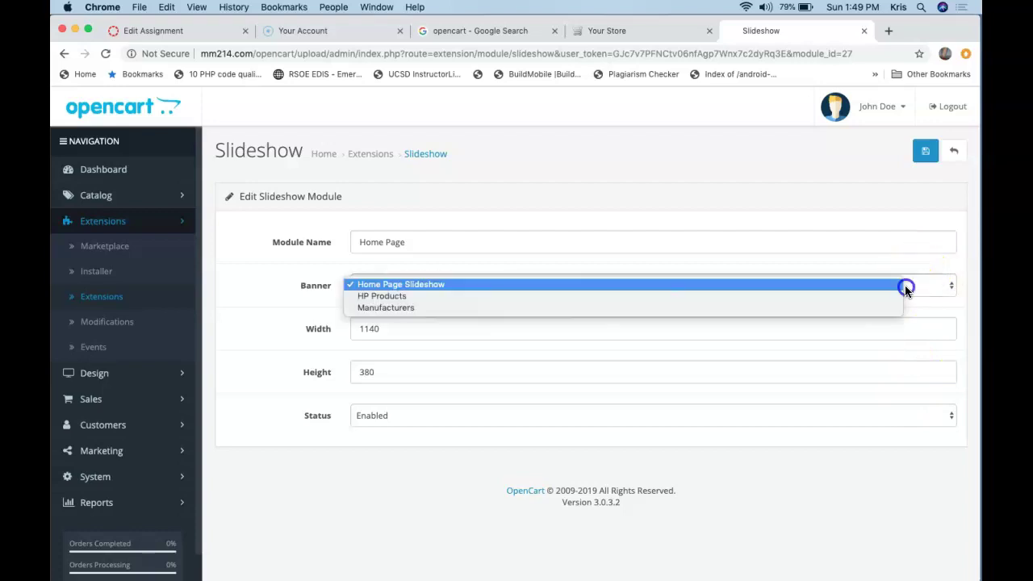
pyautogui.click(905, 286)
pyautogui.click(904, 285)
pyautogui.click(915, 271)
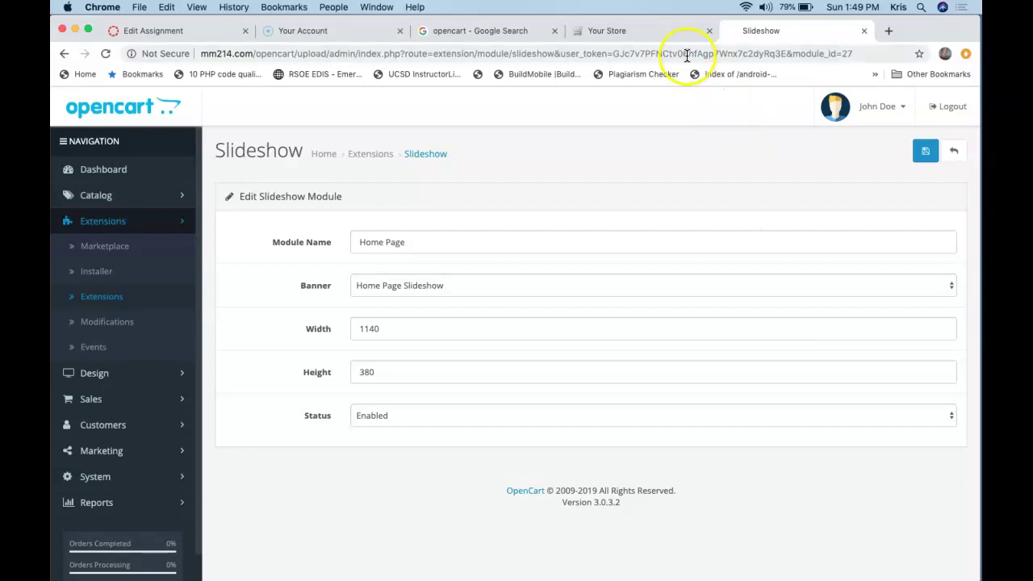
# Step: Advance through the slideshow on the storefront home page to compare it with the Slideshow module's settings
pyautogui.click(674, 32)
pyautogui.scroll(-3, 692, 255)
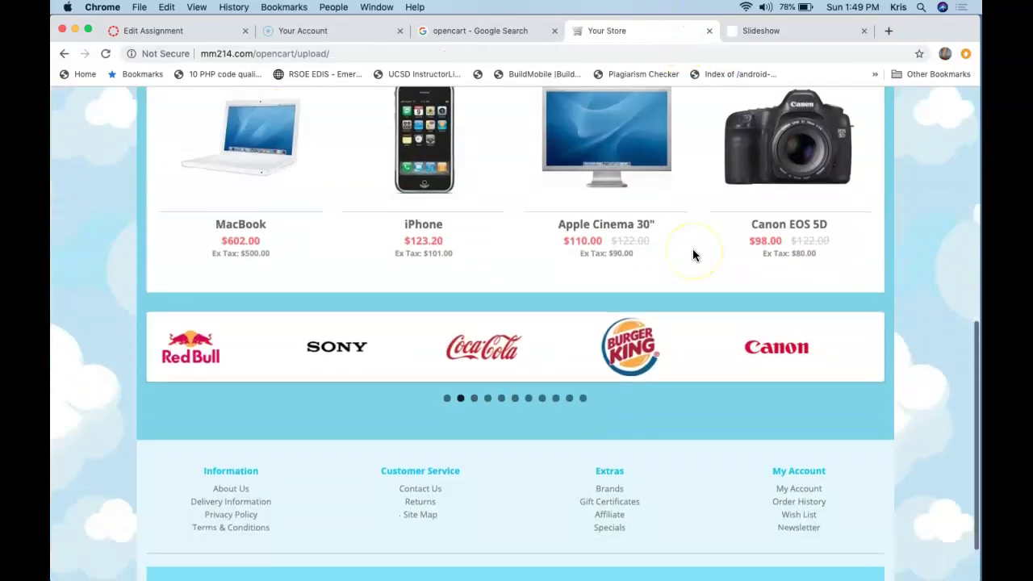
pyautogui.scroll(5, 692, 252)
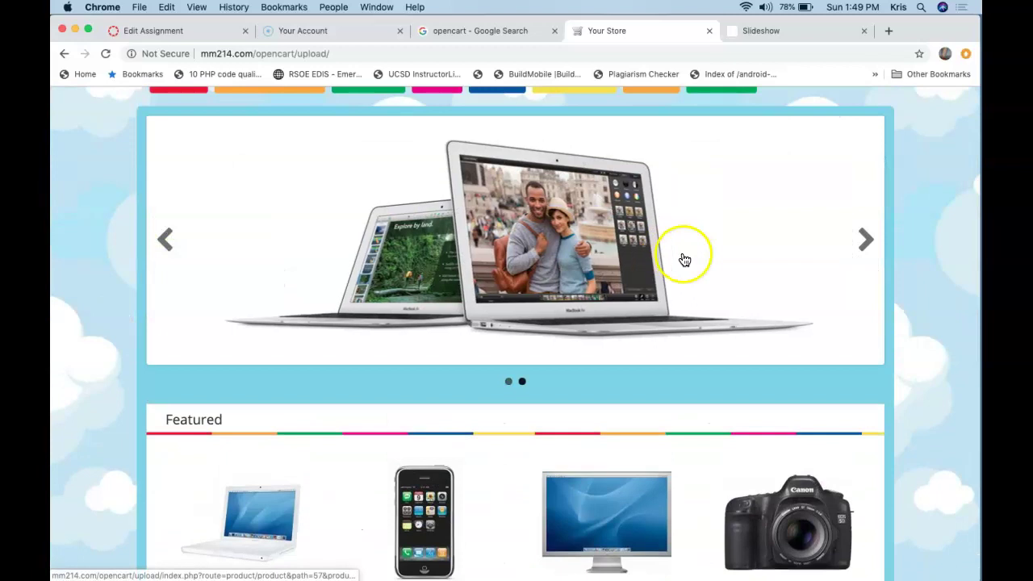
pyautogui.click(865, 238)
pyautogui.click(865, 238)
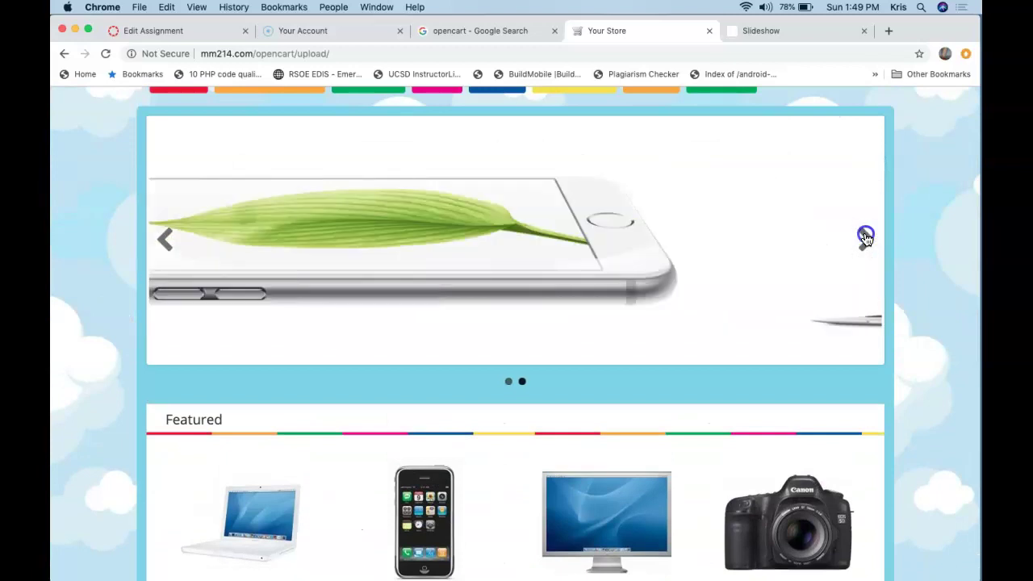
pyautogui.click(765, 29)
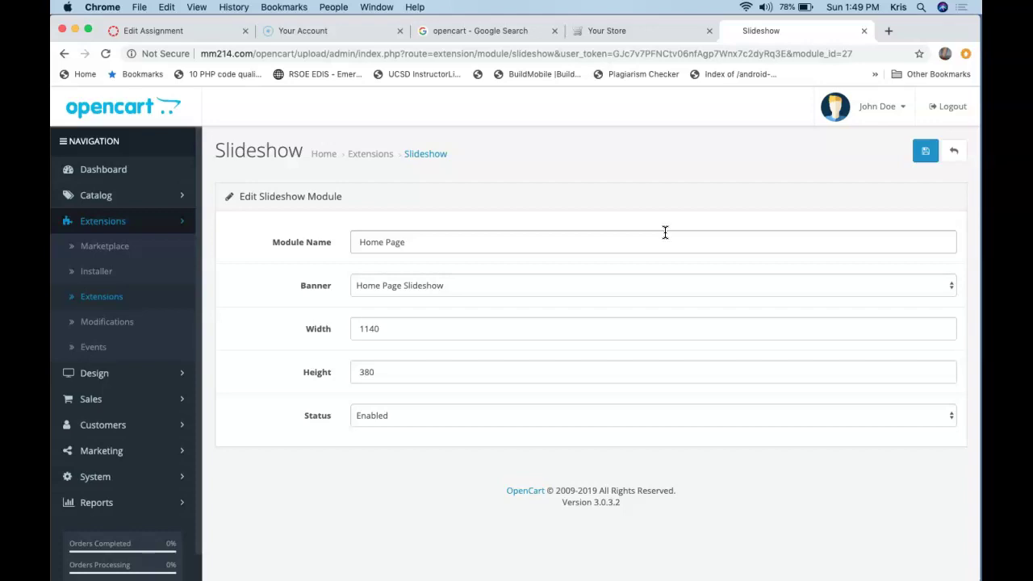
# Step: Open the Extension Marketplace and filter its extensions to the Modules category
pyautogui.click(118, 248)
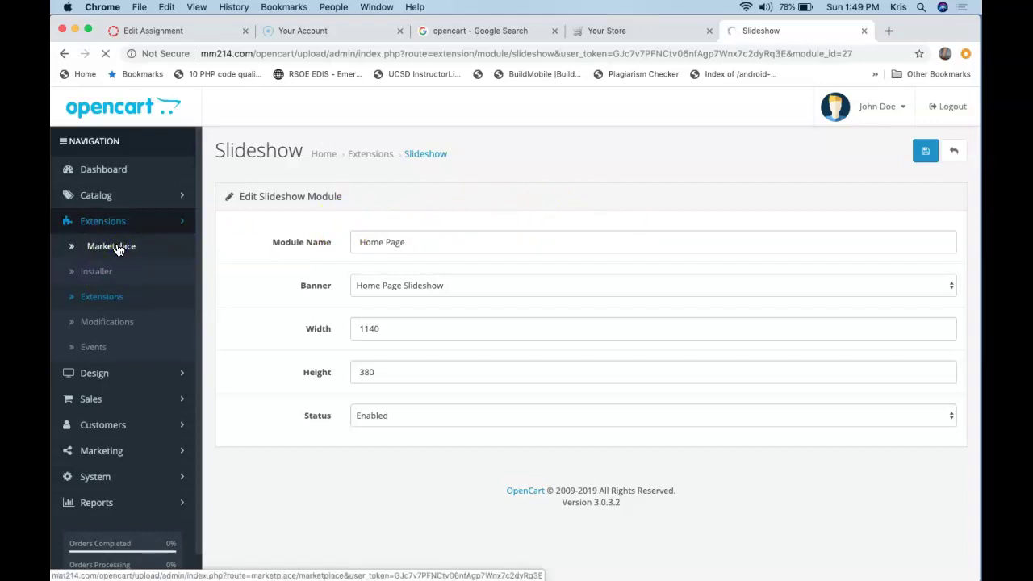
pyautogui.click(325, 250)
pyautogui.click(883, 246)
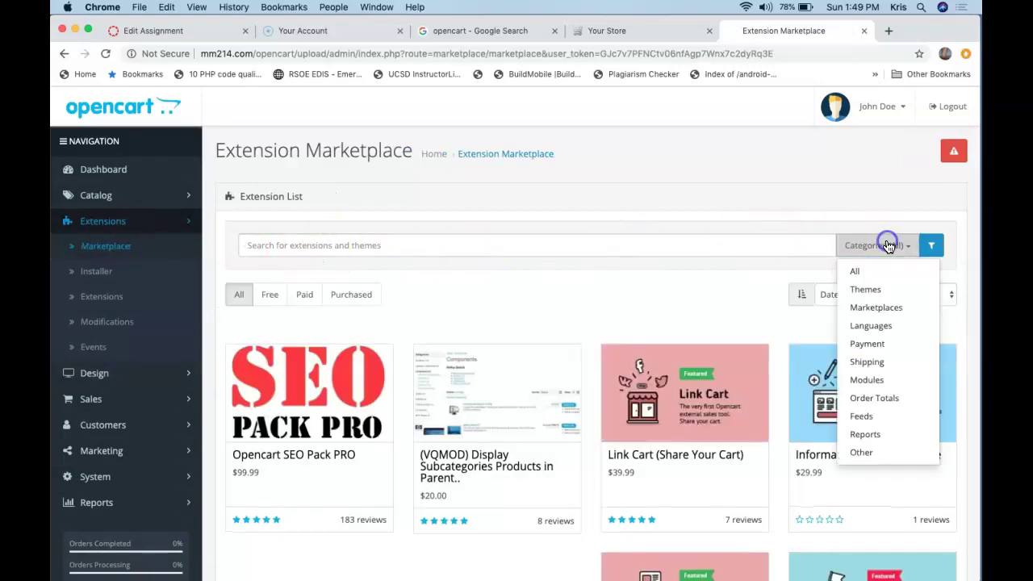
pyautogui.click(863, 379)
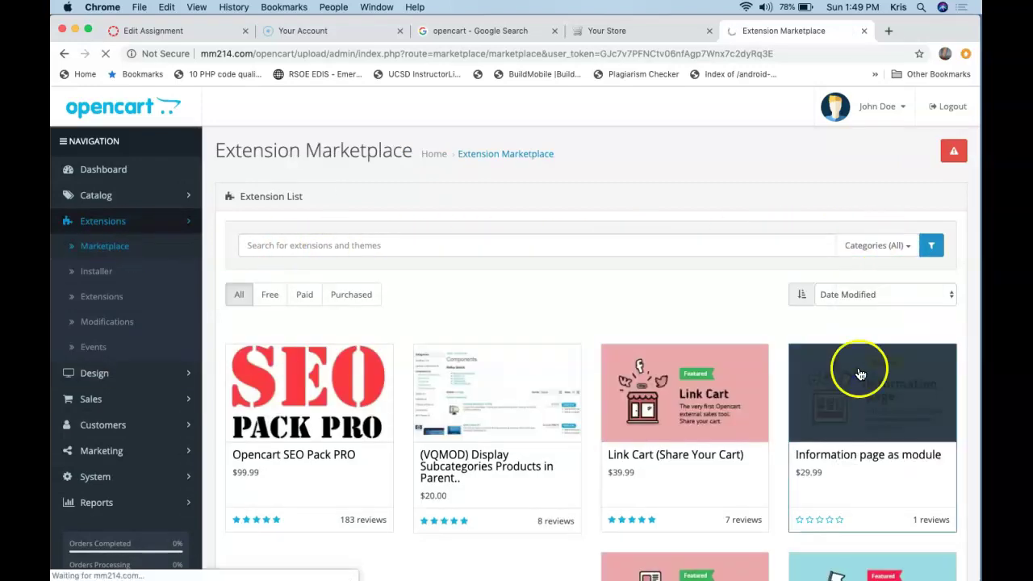
pyautogui.click(852, 245)
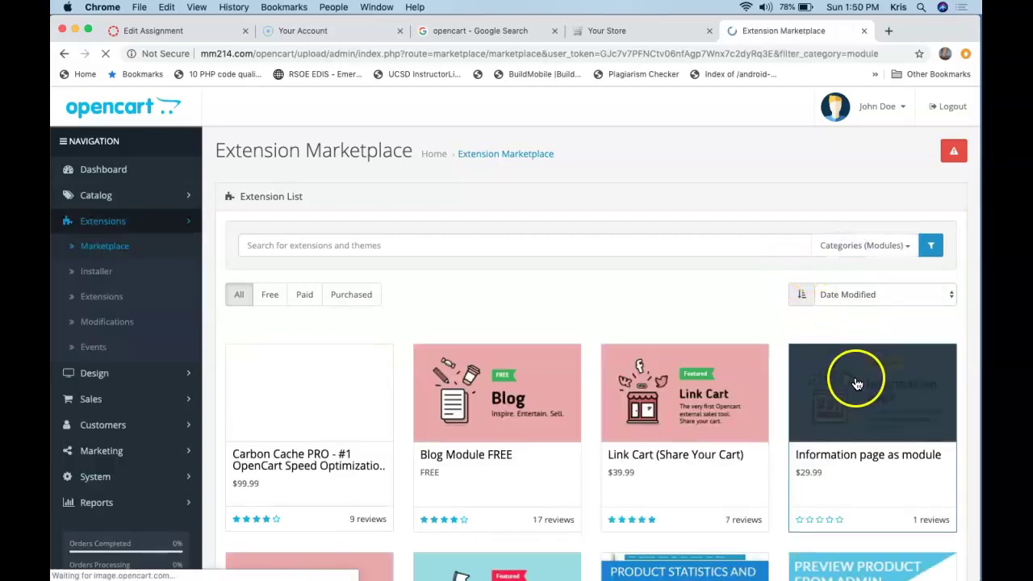
# Step: Browse the module extensions offered in the marketplace, examining their names, prices and reviews
pyautogui.scroll(-5, 732, 292)
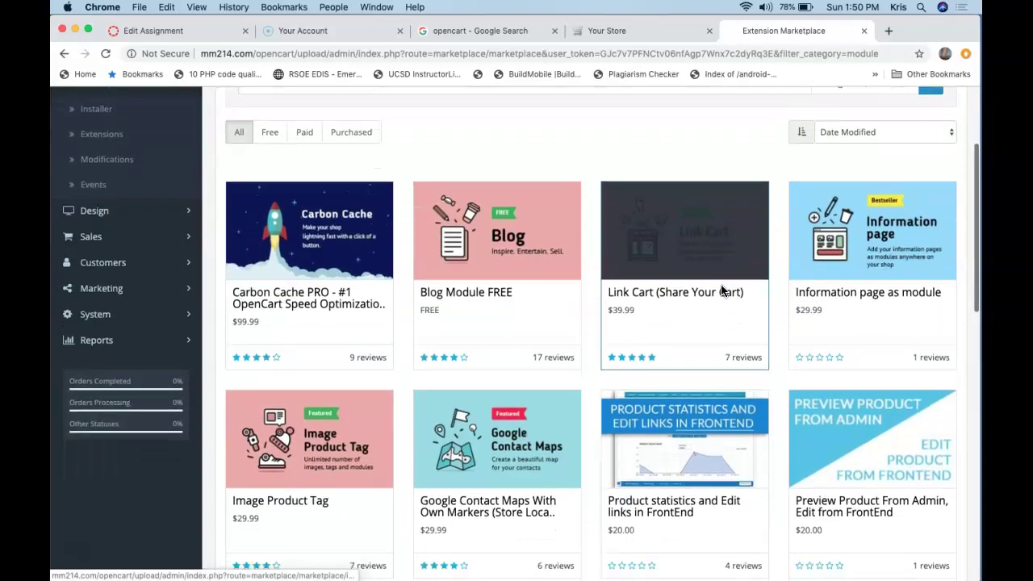
pyautogui.scroll(-3, 758, 305)
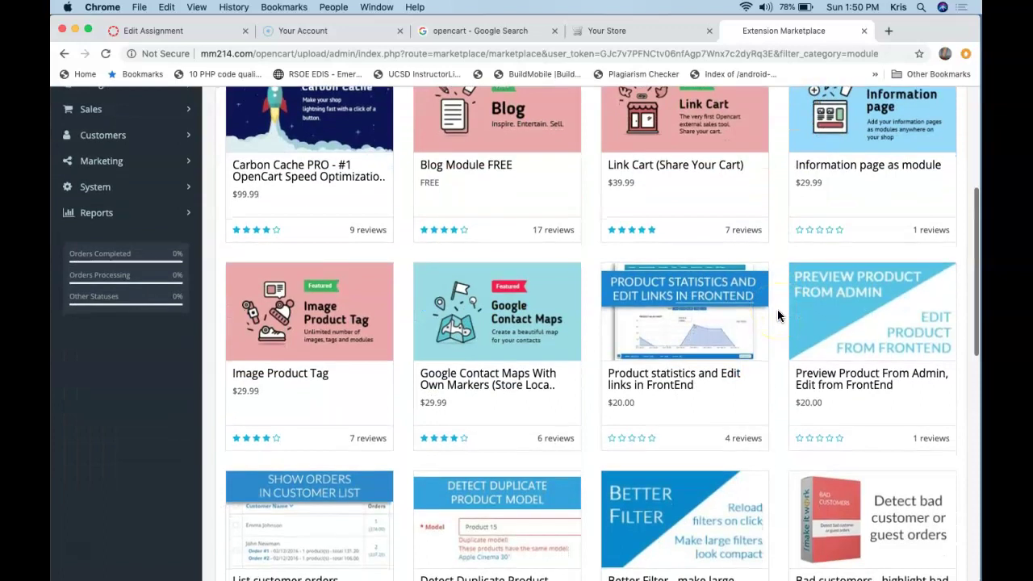
pyautogui.scroll(-5, 777, 314)
pyautogui.scroll(-3, 777, 315)
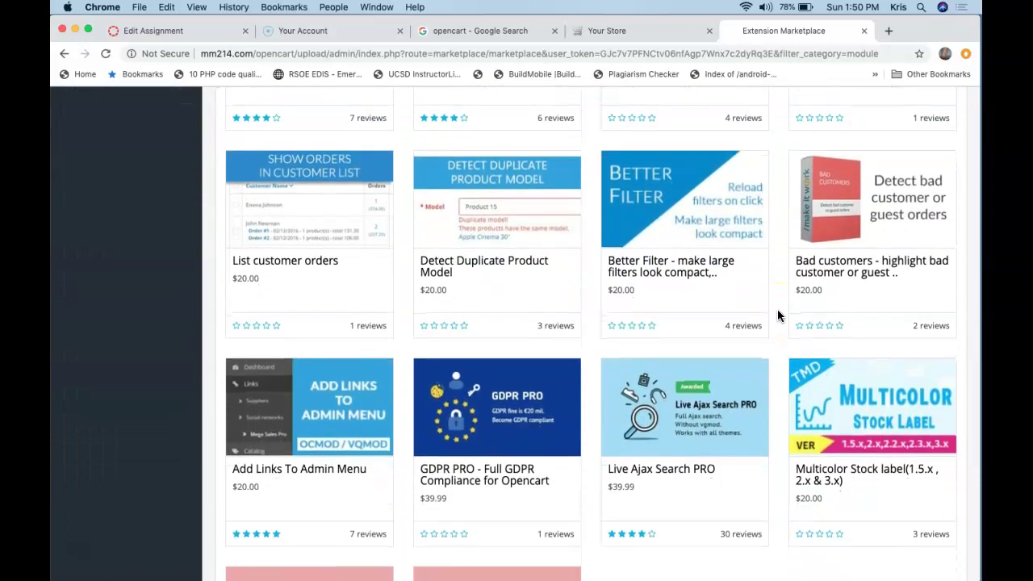
pyautogui.scroll(-3, 777, 314)
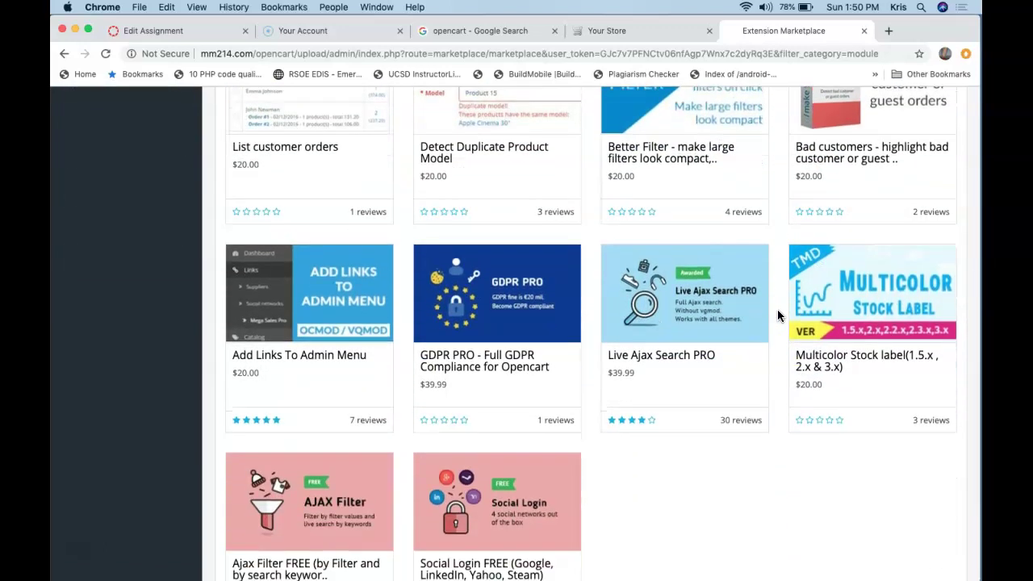
pyautogui.scroll(10, 777, 315)
pyautogui.scroll(2, 777, 309)
# Step: Switch to the storefront home page and search the store for "iphone"
pyautogui.click(637, 31)
pyautogui.scroll(4, 643, 108)
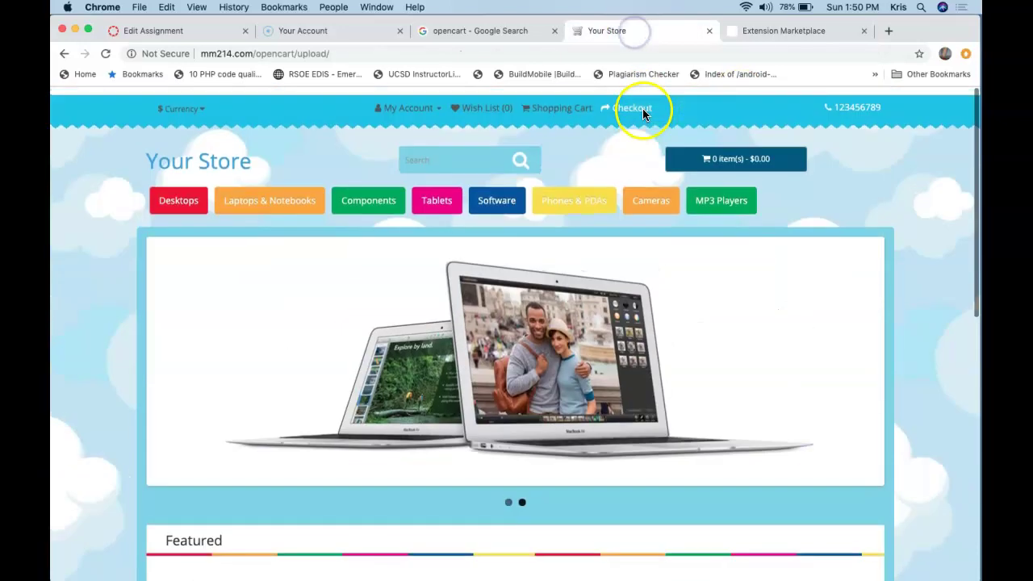
pyautogui.scroll(-3, 468, 143)
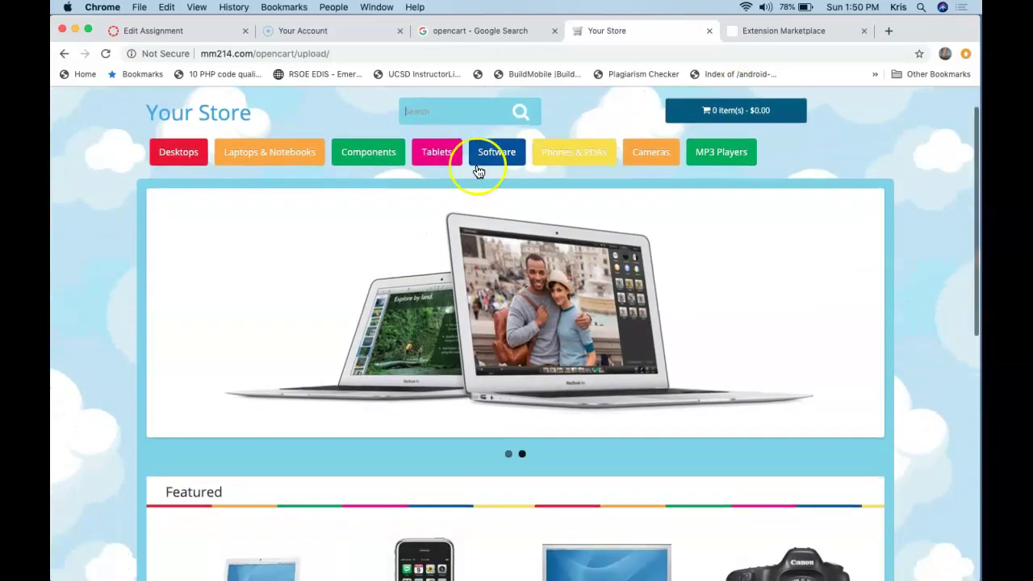
pyautogui.scroll(-3, 507, 208)
pyautogui.scroll(5, 506, 209)
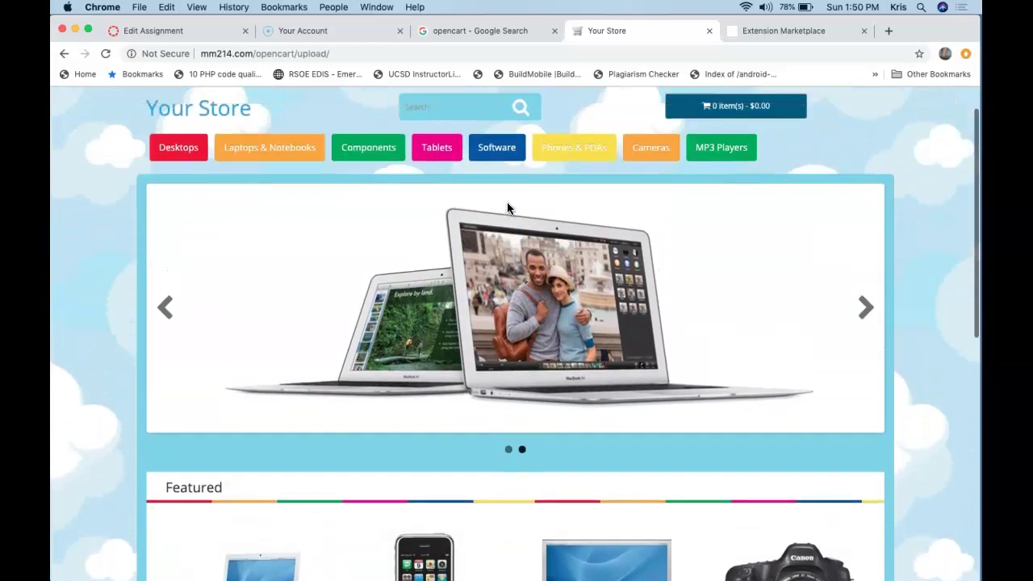
pyautogui.write('ipHin')
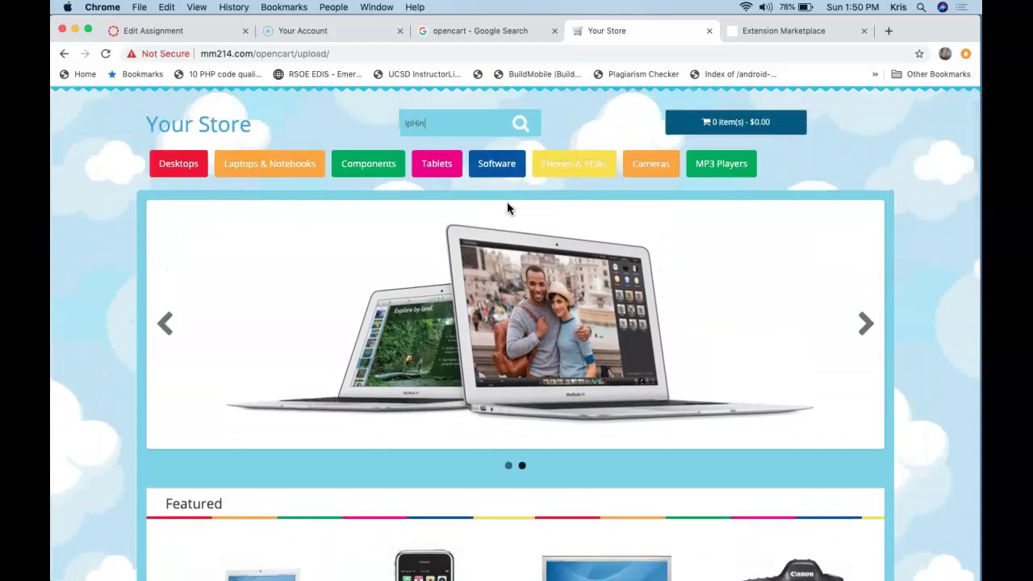
pyautogui.press('BackSpace')
pyautogui.write('hone')
pyautogui.click(524, 129)
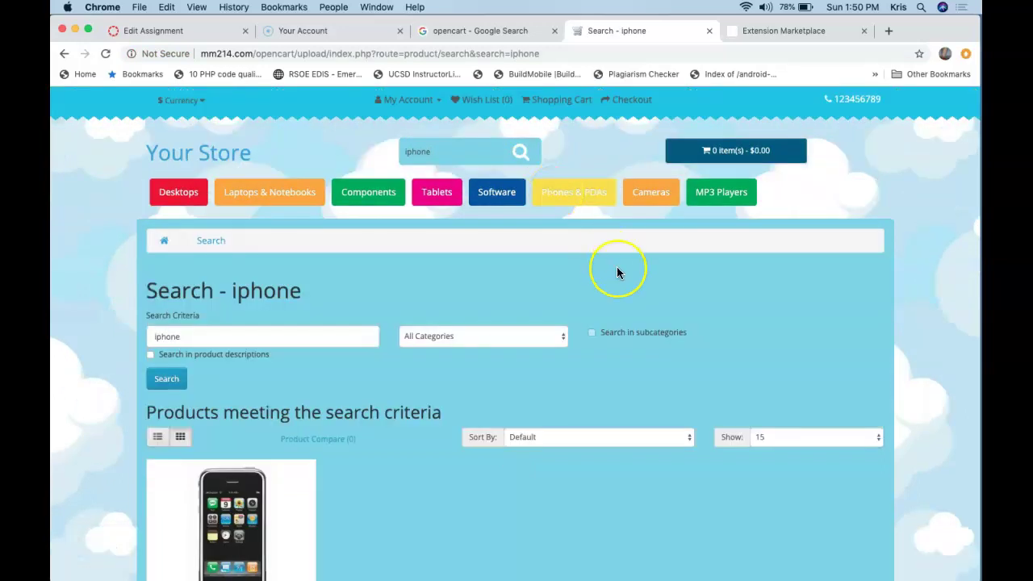
# Step: Look through the product search results for "iphone" and return to the storefront home page
pyautogui.scroll(-4, 618, 272)
pyautogui.scroll(-3, 617, 273)
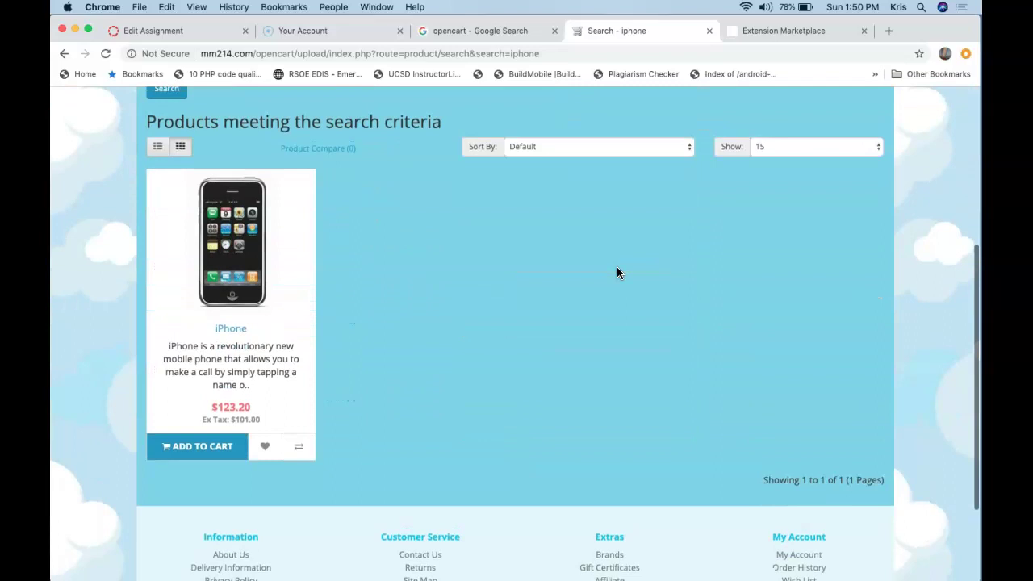
pyautogui.scroll(5, 616, 273)
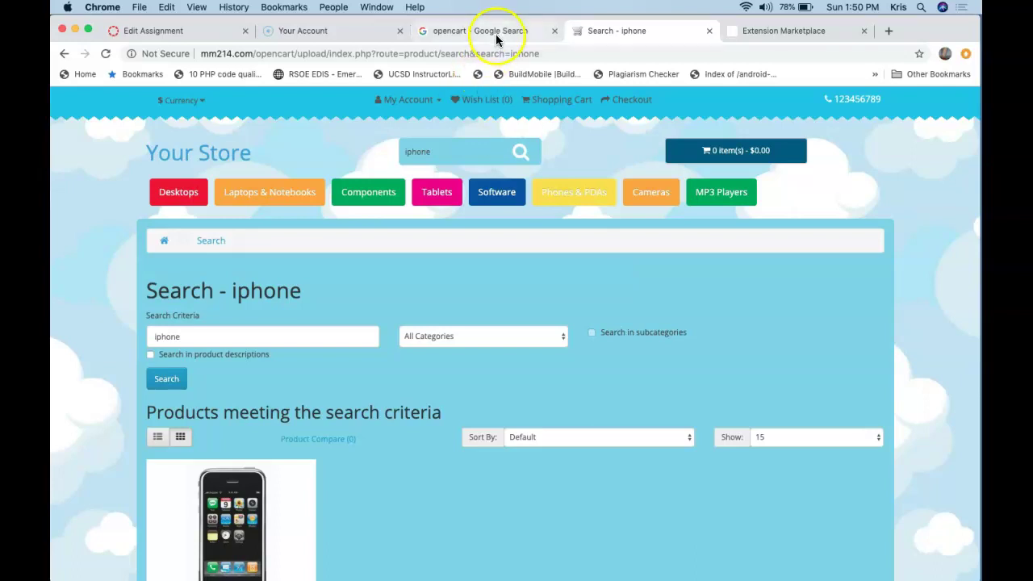
pyautogui.click(63, 53)
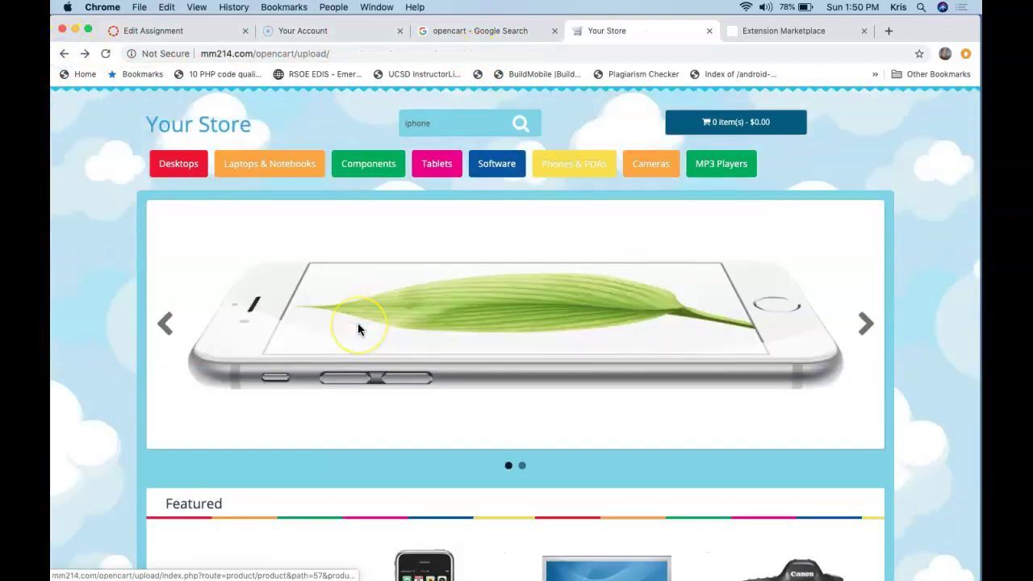
# Step: Open the iPhone from the home page's Featured products and review its description, related products and purchase options
pyautogui.scroll(-5, 357, 322)
pyautogui.moveTo(413, 314)
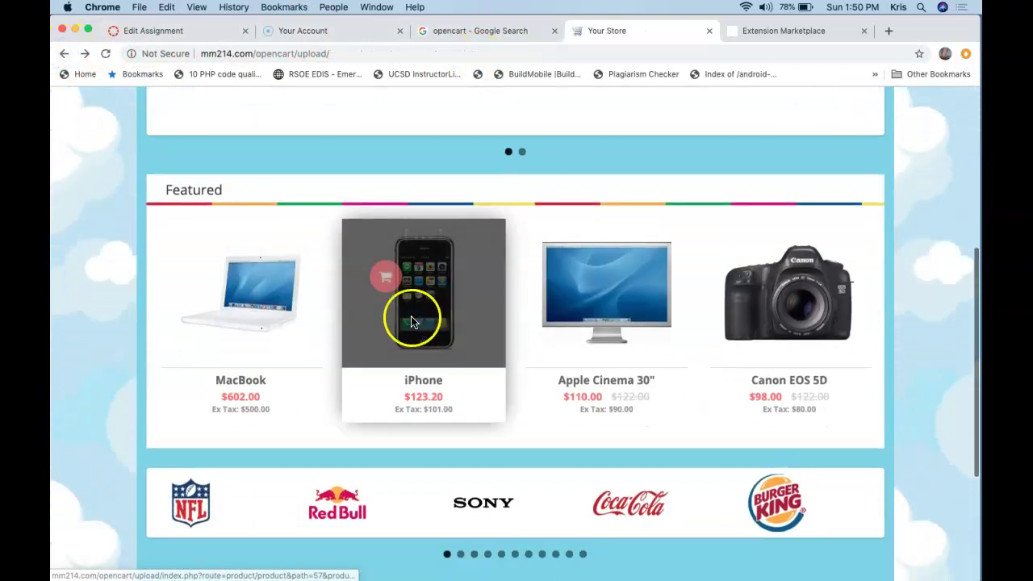
pyautogui.click(442, 324)
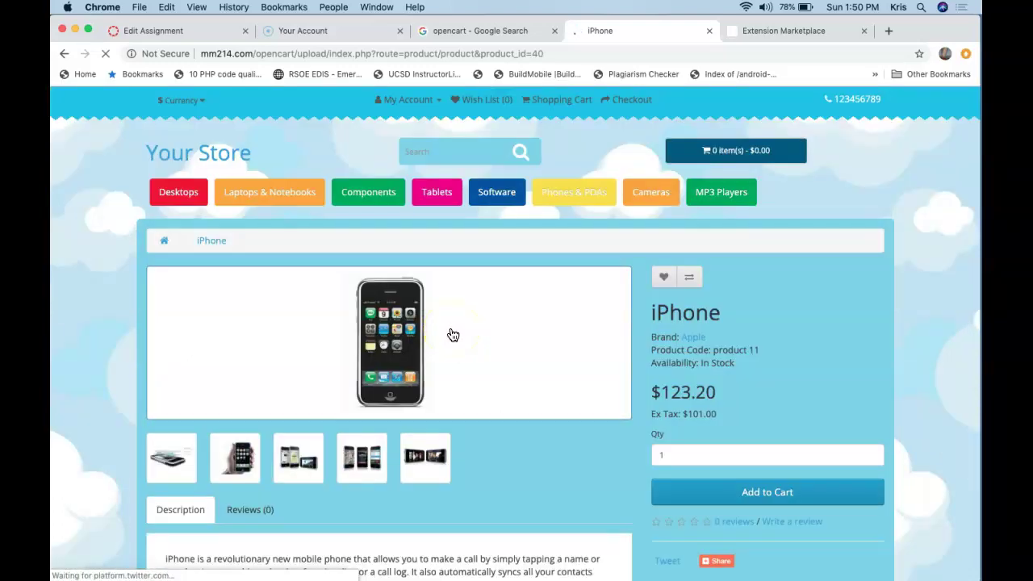
pyautogui.scroll(-10, 453, 335)
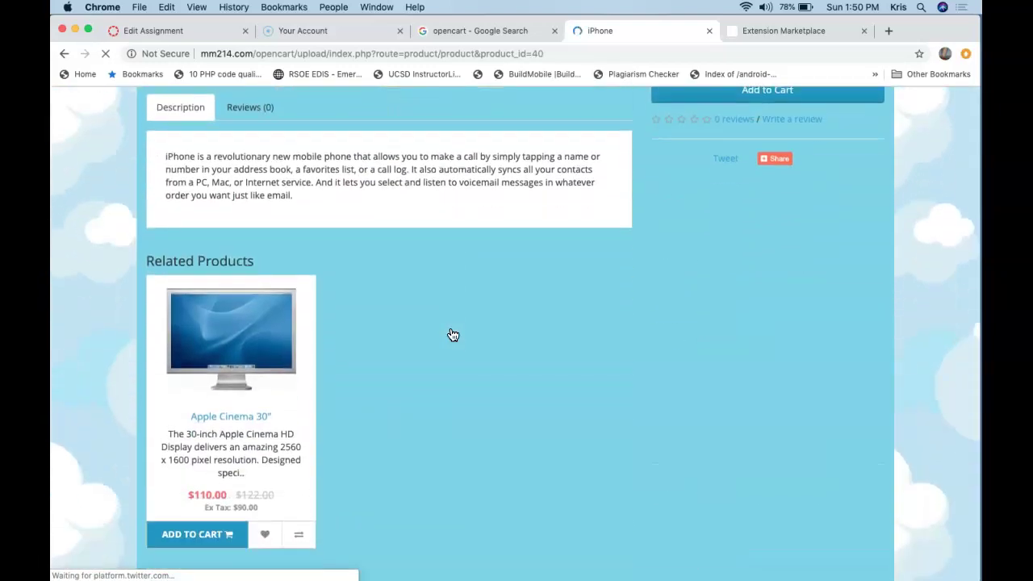
pyautogui.scroll(-5, 450, 334)
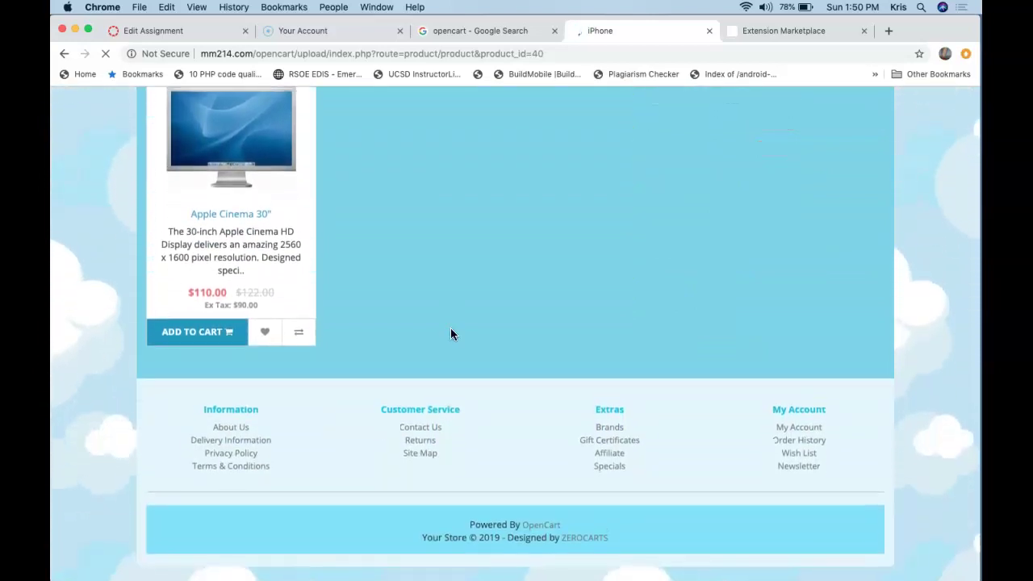
pyautogui.scroll(15, 451, 337)
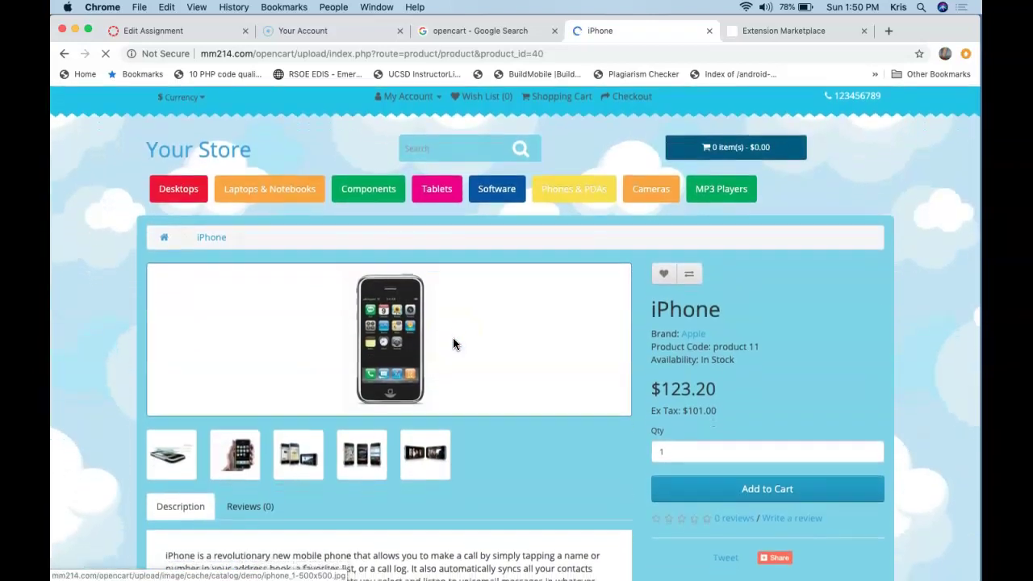
pyautogui.scroll(-2, 453, 344)
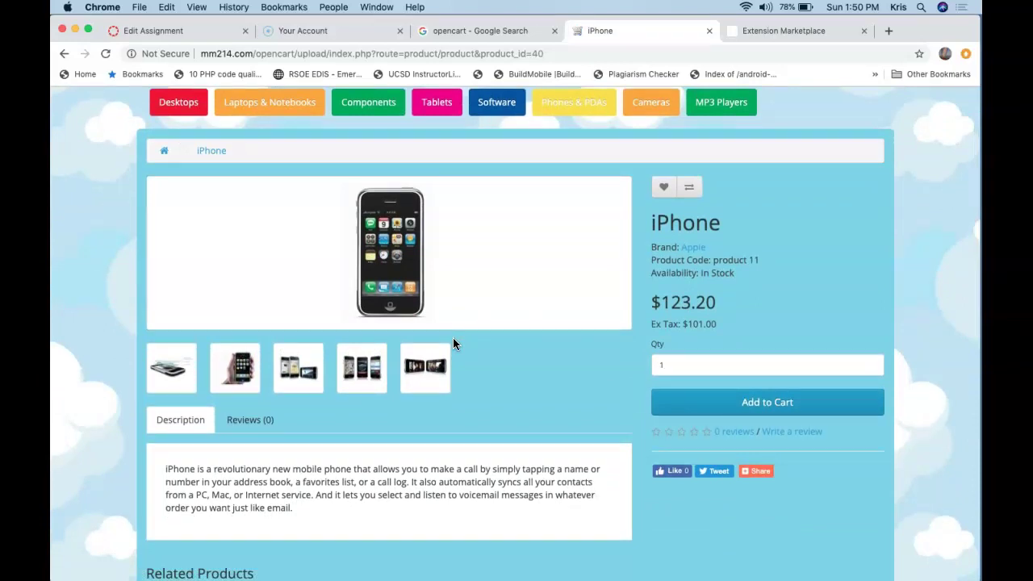
# Step: View enlarged versions of the iPhone's last and second-to-last gallery images, closing the viewer after each
pyautogui.click(431, 357)
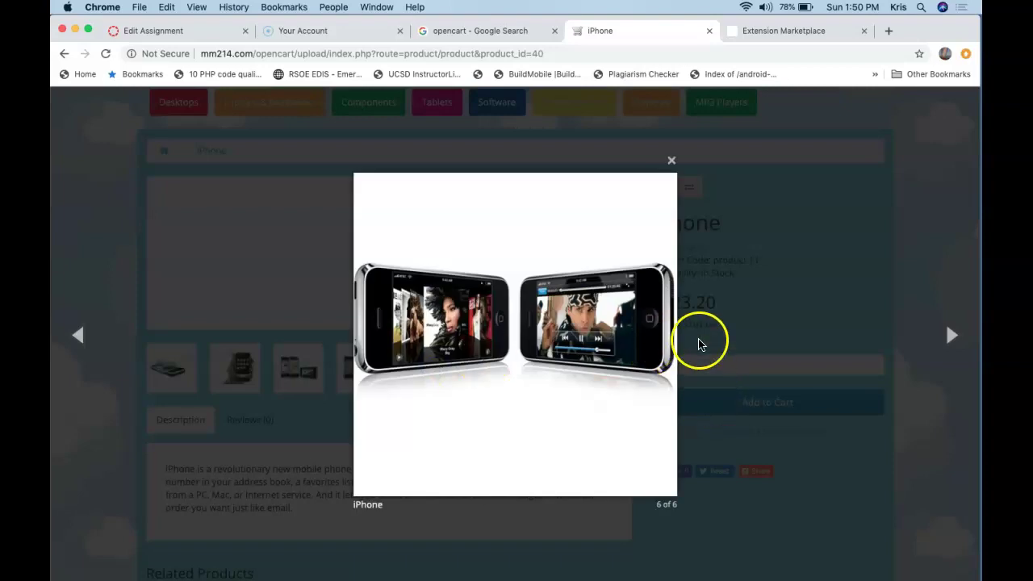
pyautogui.click(670, 160)
pyautogui.click(353, 372)
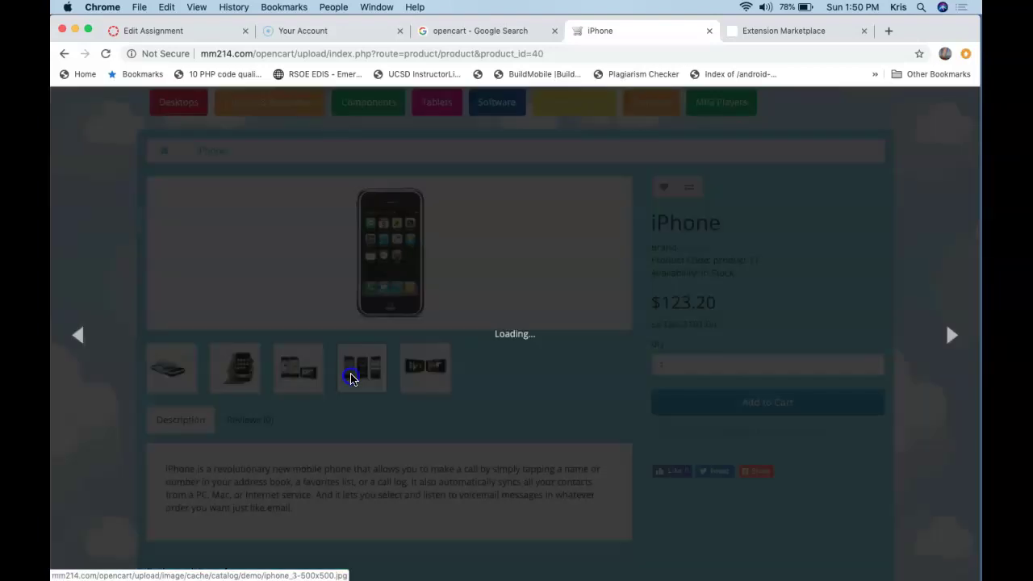
pyautogui.click(667, 166)
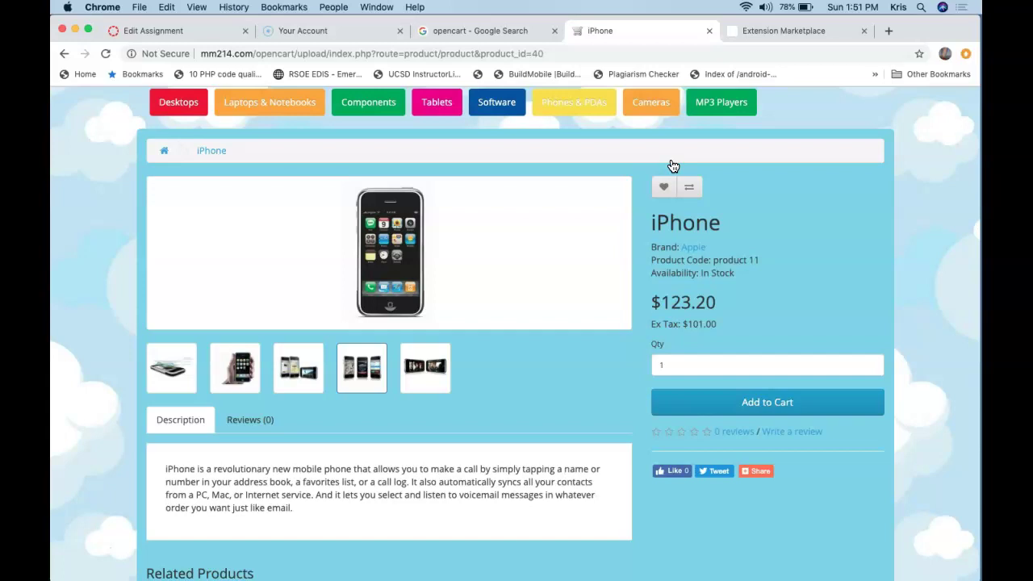
# Step: Return to the Extension Marketplace's list of module extensions
pyautogui.click(507, 32)
pyautogui.click(619, 31)
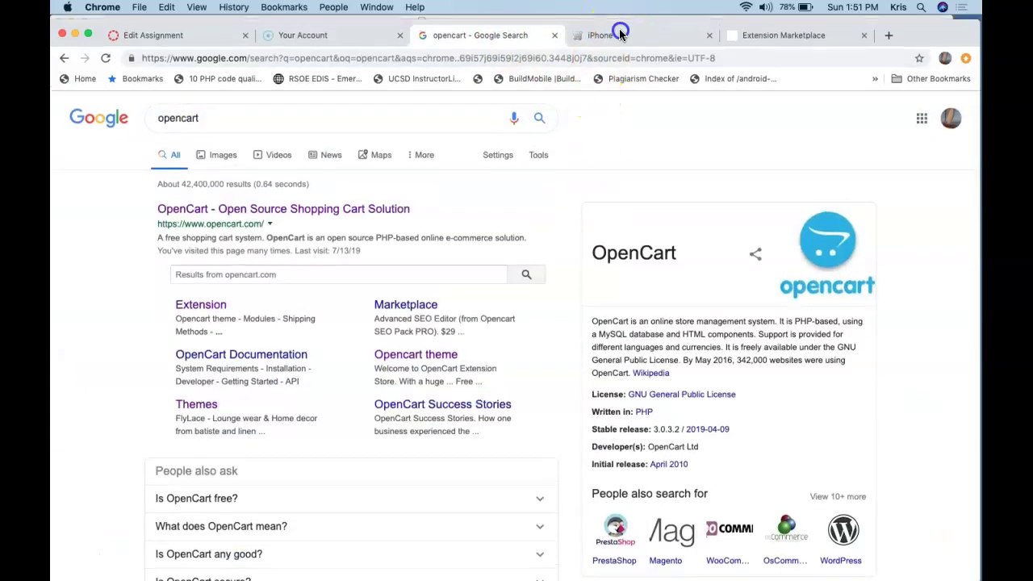
pyautogui.click(763, 40)
pyautogui.moveTo(903, 36); pyautogui.dragTo(920, 24)
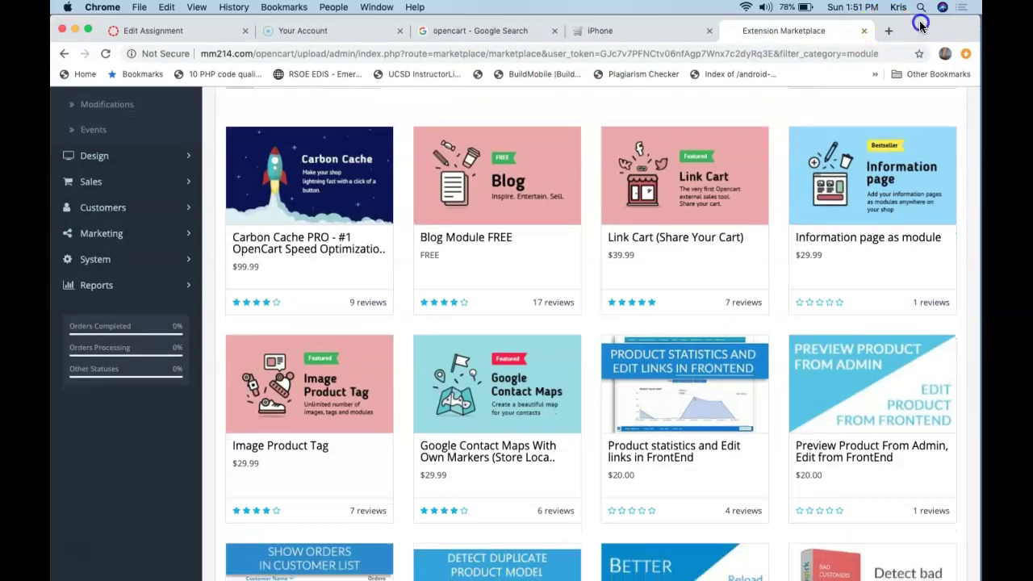